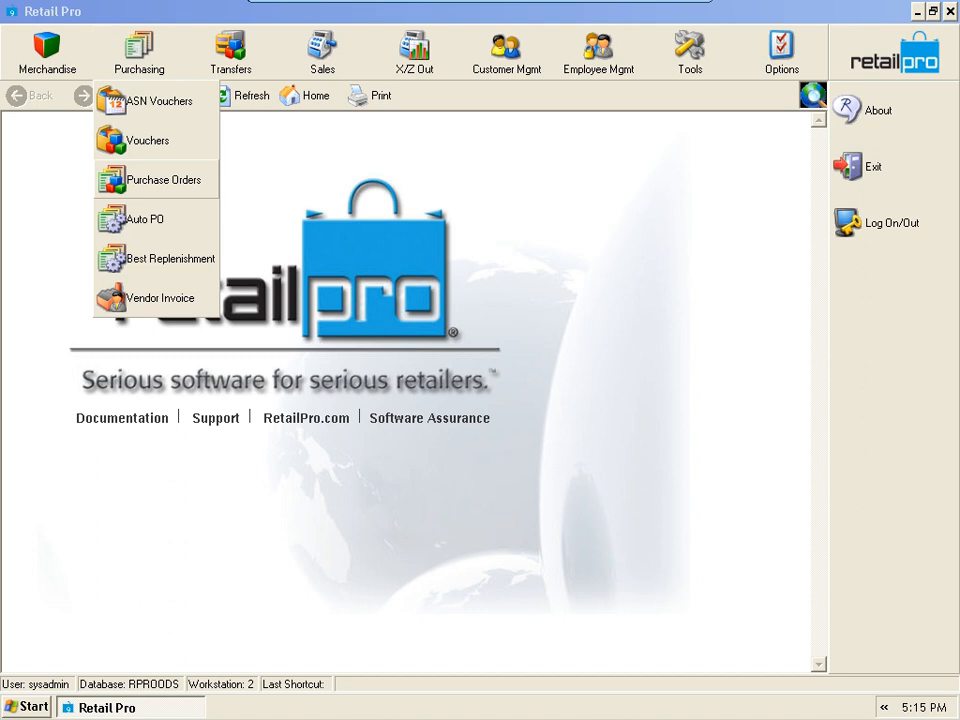
Start the Auto PO Wizard and set it to generate purchase orders for the whole company, including all stores in All Stores(001).
click(140, 218)
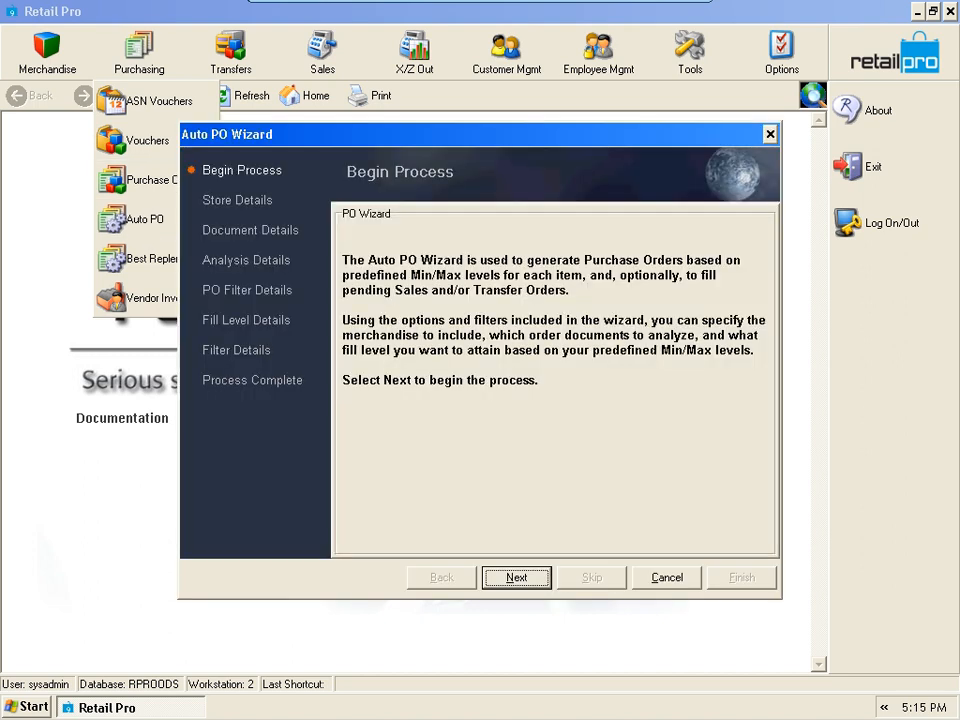
key(Return)
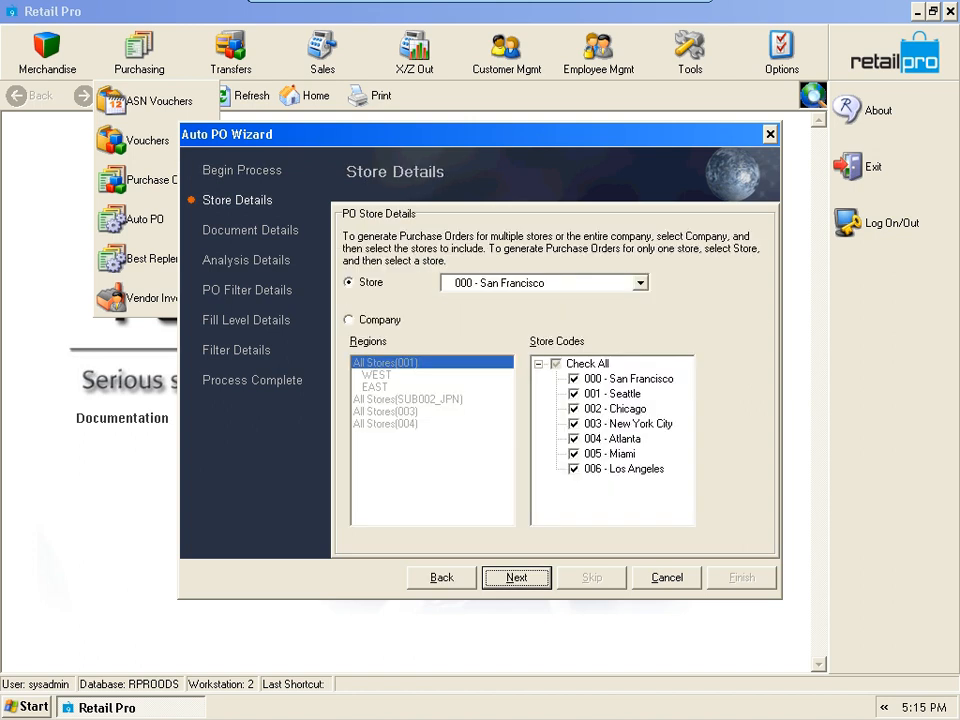
click(349, 320)
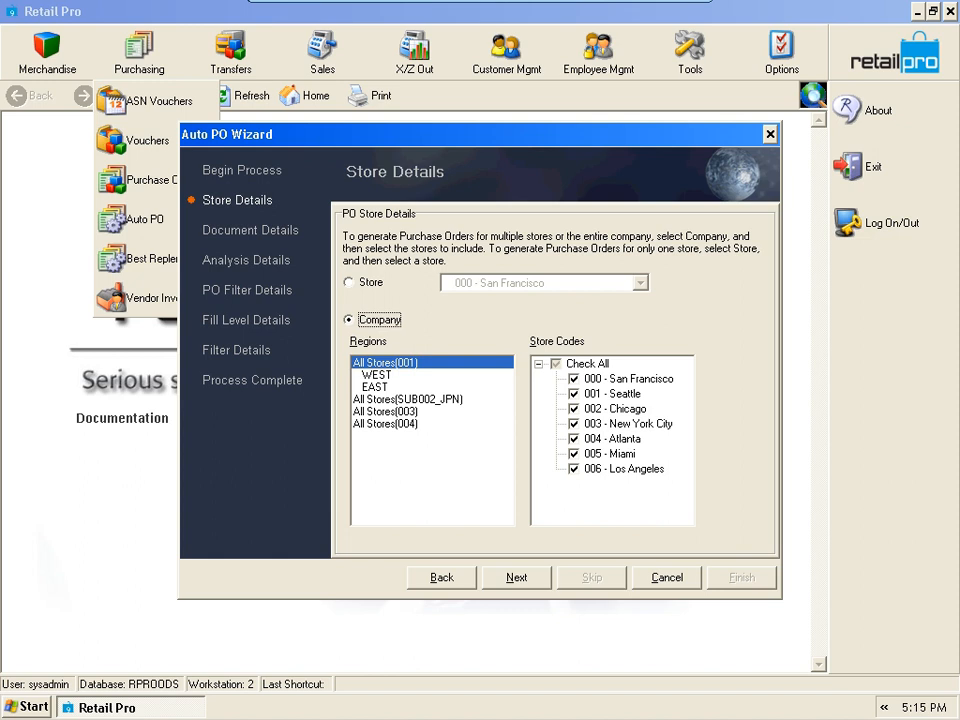
click(516, 578)
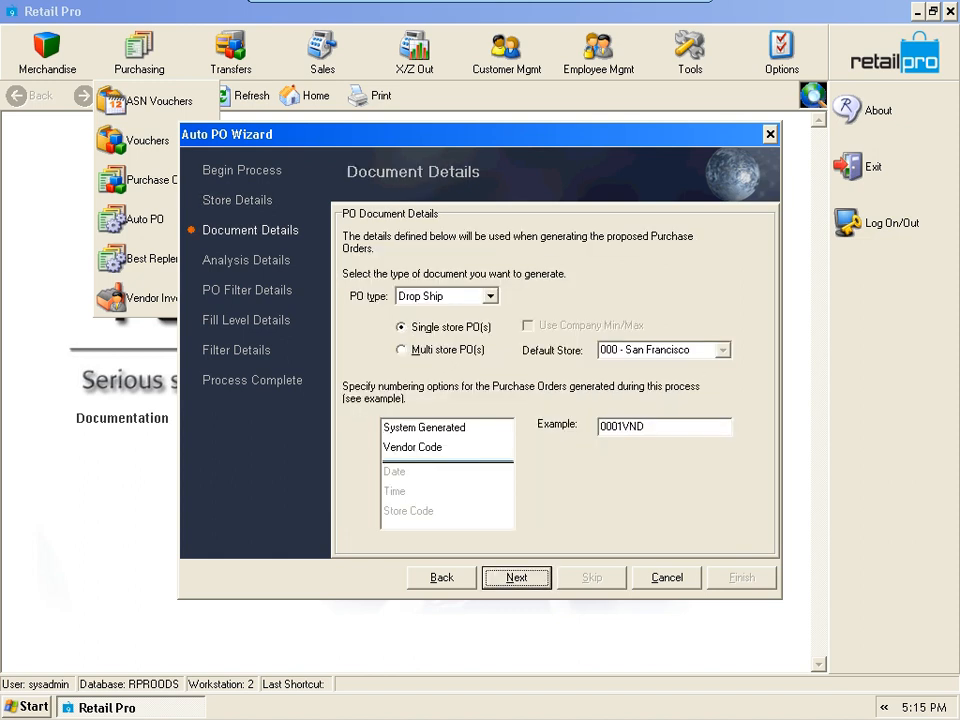
Choose Drop Ship as the PO type and generate multi store POs.
click(490, 296)
click(446, 313)
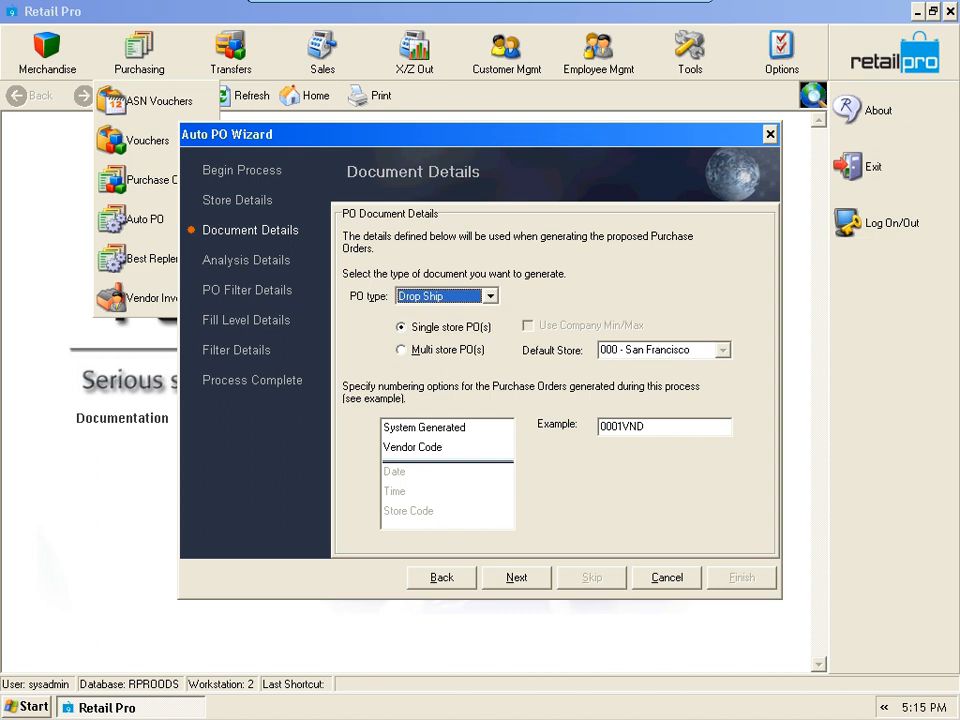
click(402, 350)
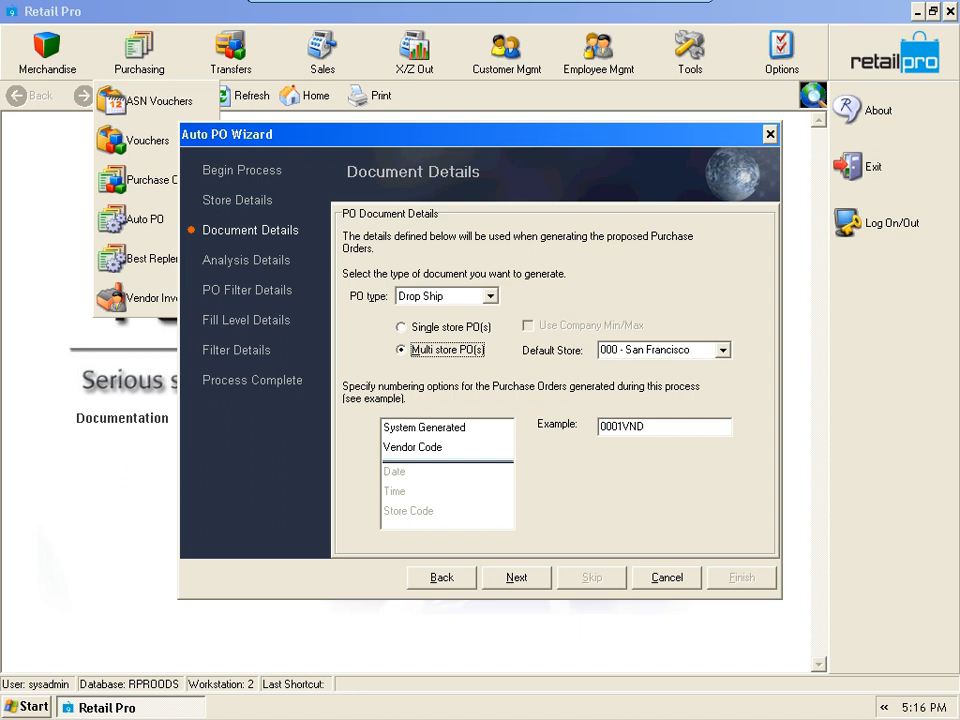
Keep System Generated and Vendor Code as the PO numbering elements and continue to the remaining purchase order details.
click(413, 448)
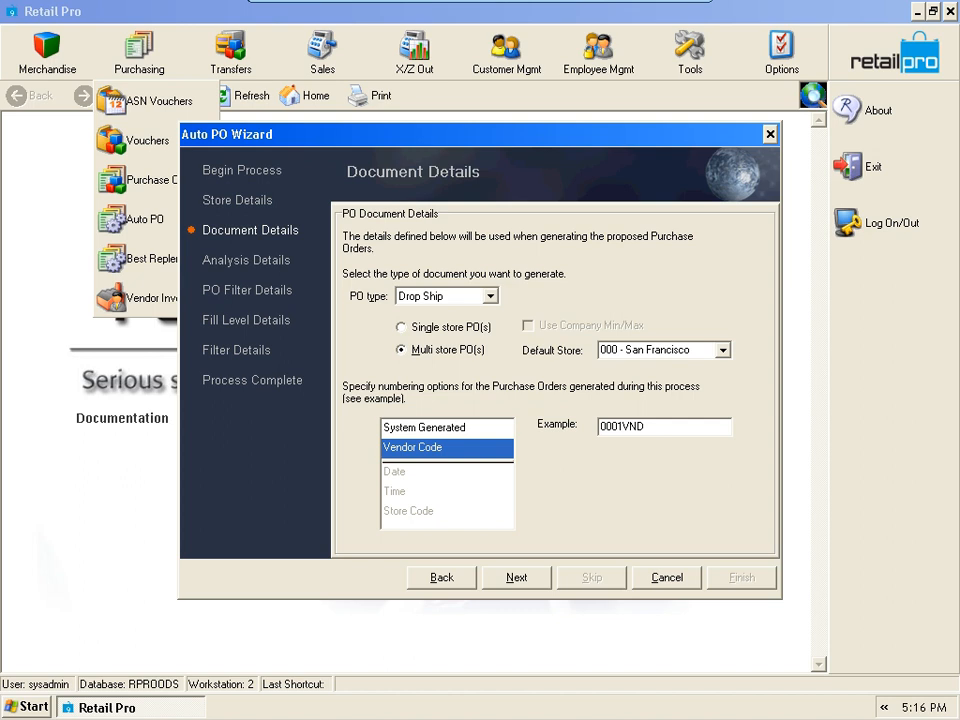
click(425, 428)
double_click(413, 448)
double_click(413, 451)
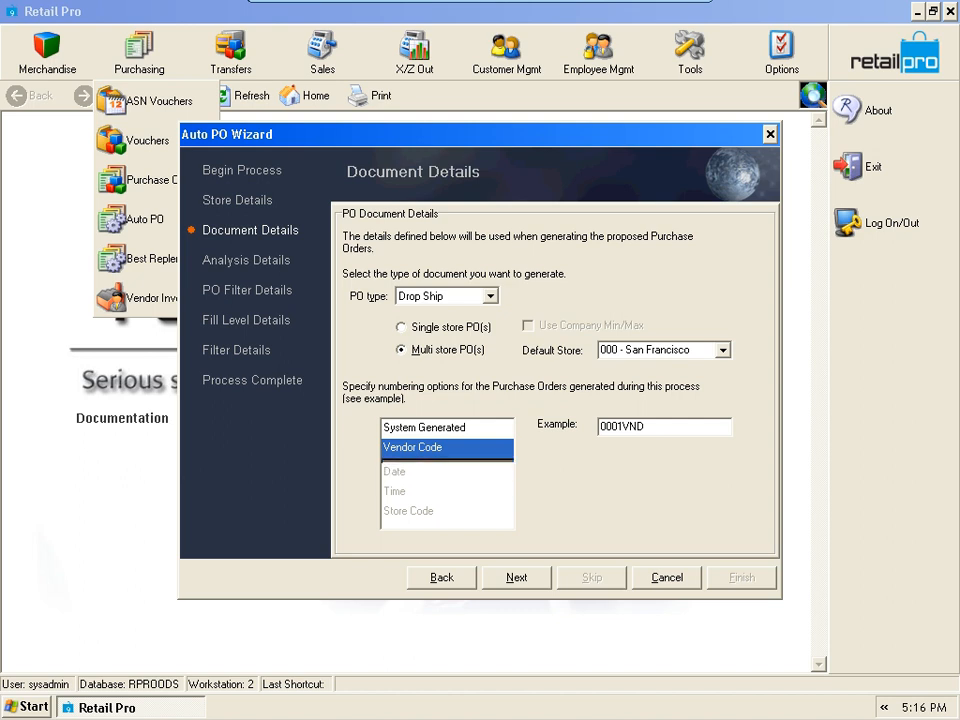
key(Tab)
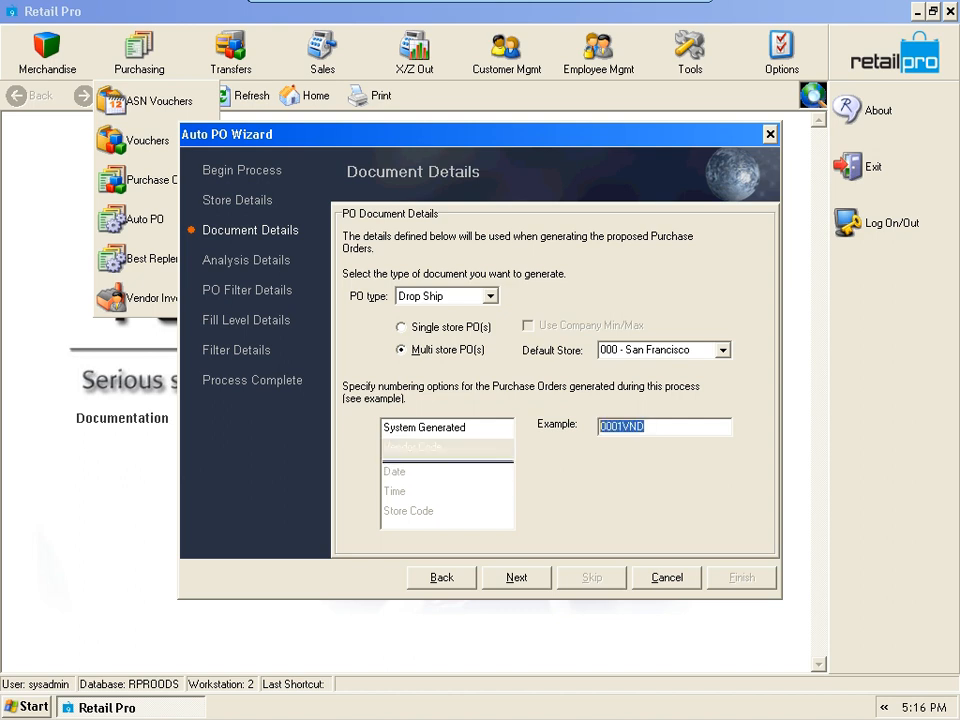
key(Tab)
key(Return)
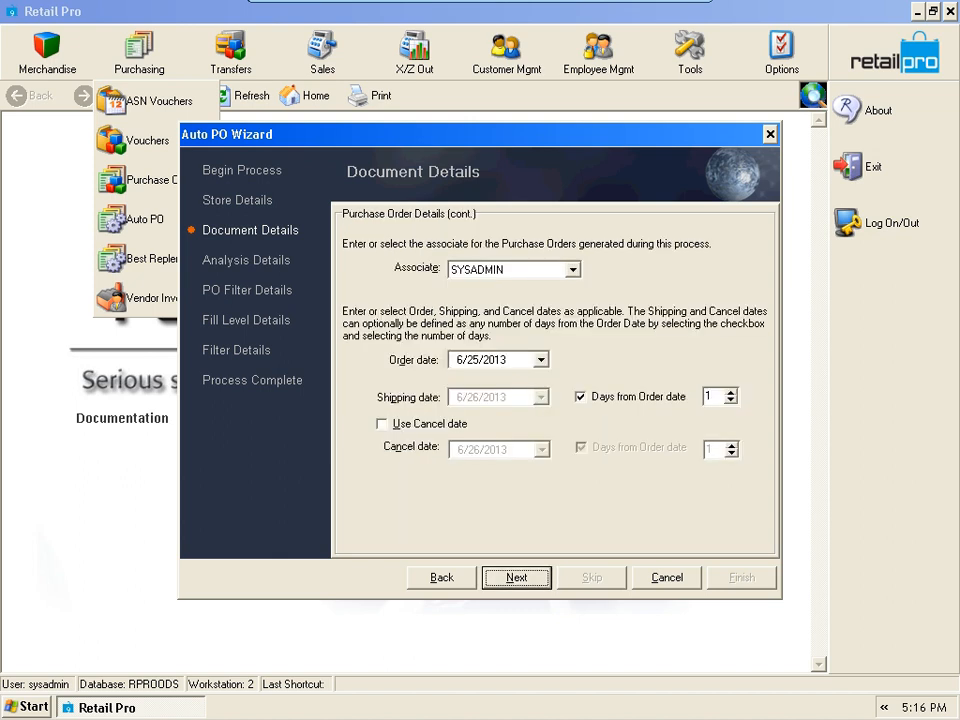
Accept the default associate, dates, analysis options and PO filter settings, and proceed to the fill level details.
key(Return)
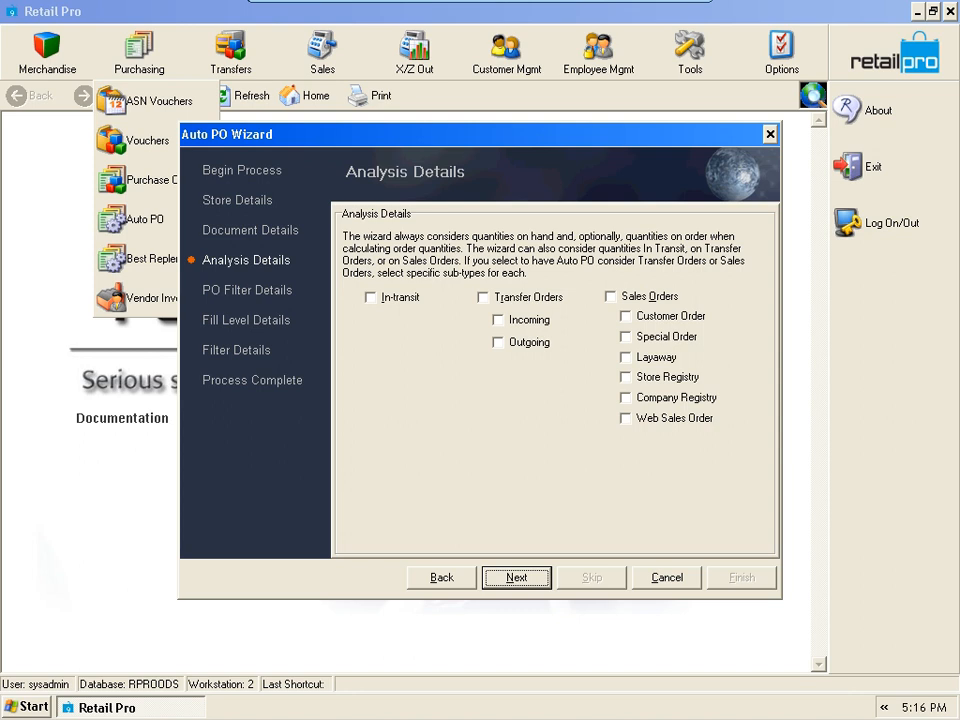
key(Return)
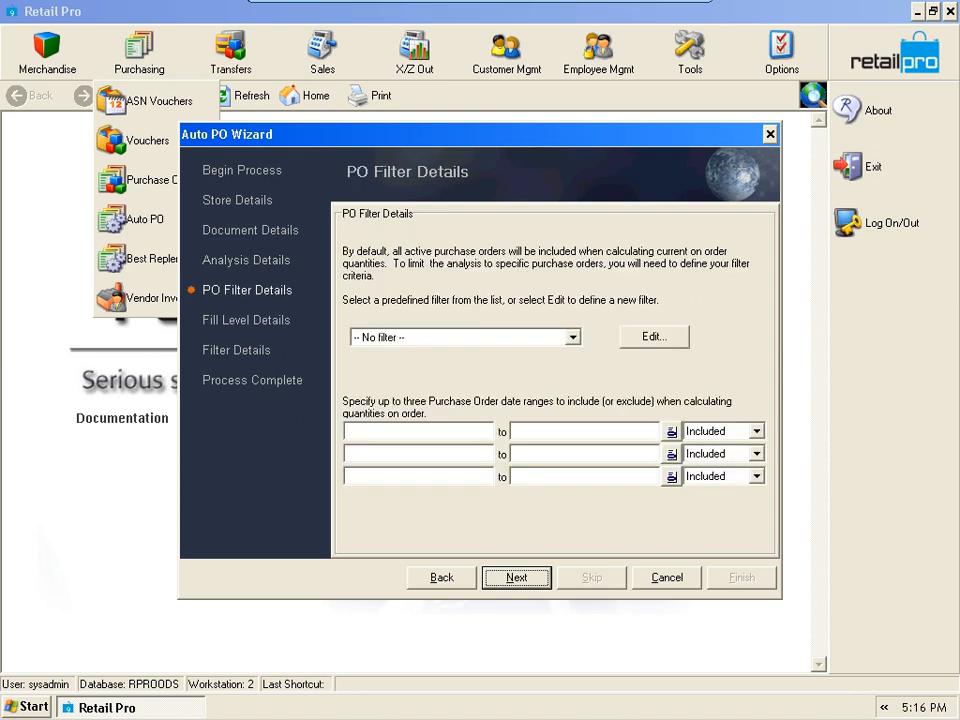
key(Return)
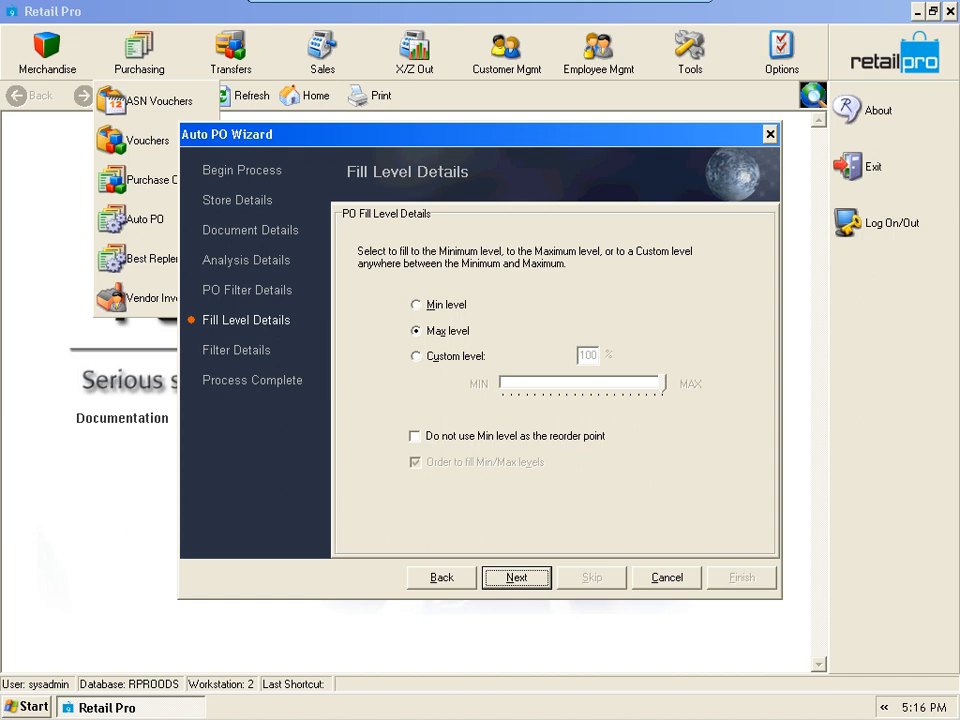
Enable the option not to use Min level as the reorder point, and select Max level as the fill level.
click(415, 436)
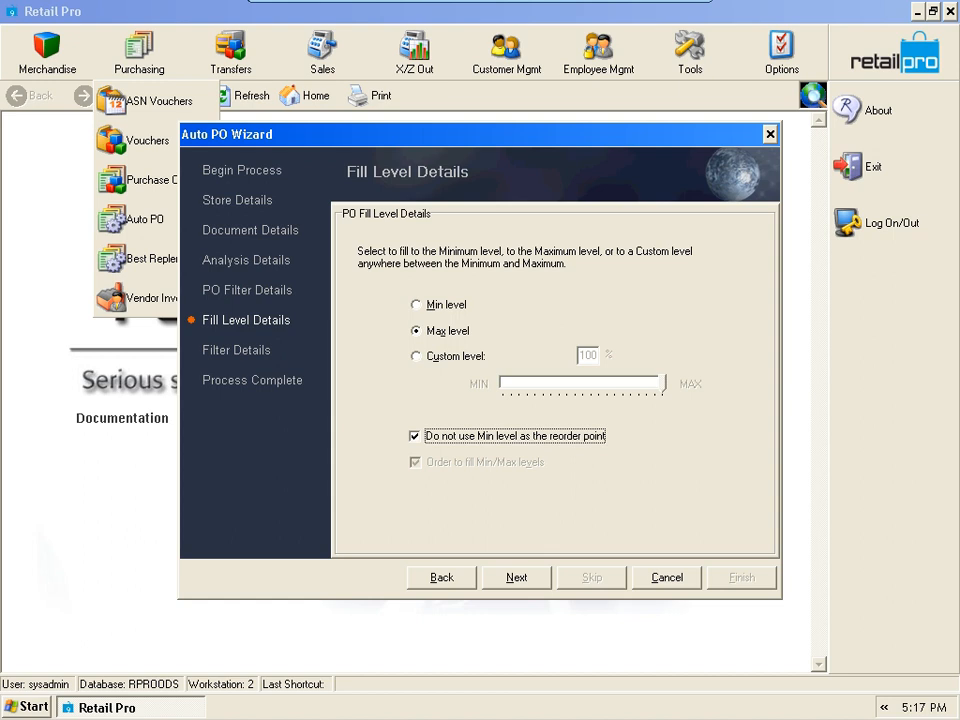
click(446, 331)
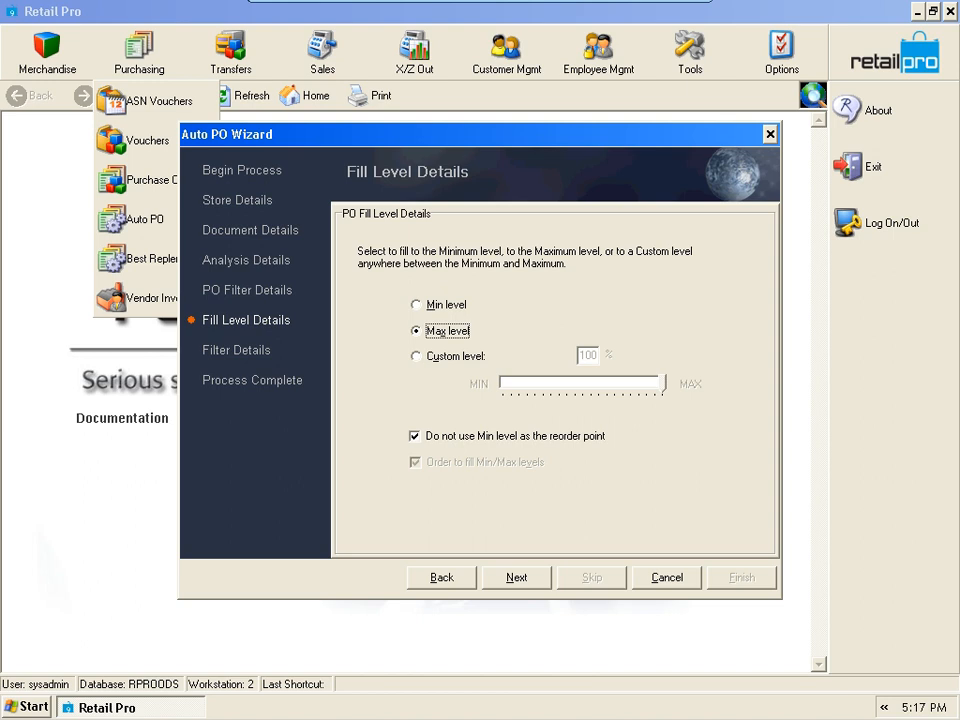
Try out the Min level and custom fill levels, including 50%, and return to the Max level.
click(417, 305)
click(417, 356)
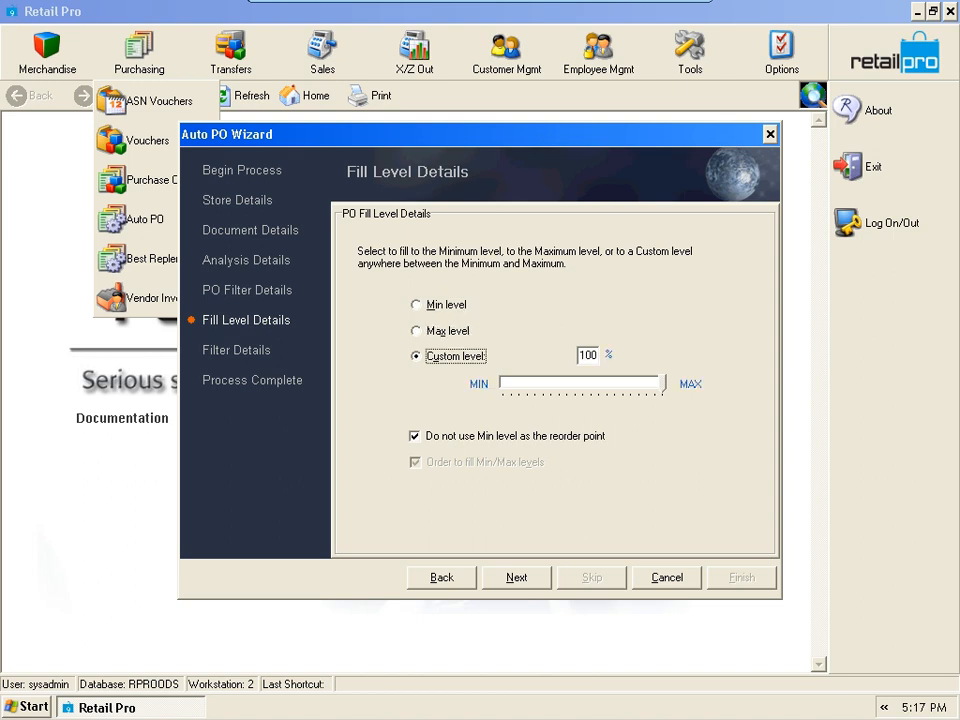
drag(662, 384, 581, 384)
double_click(586, 356)
text(50)
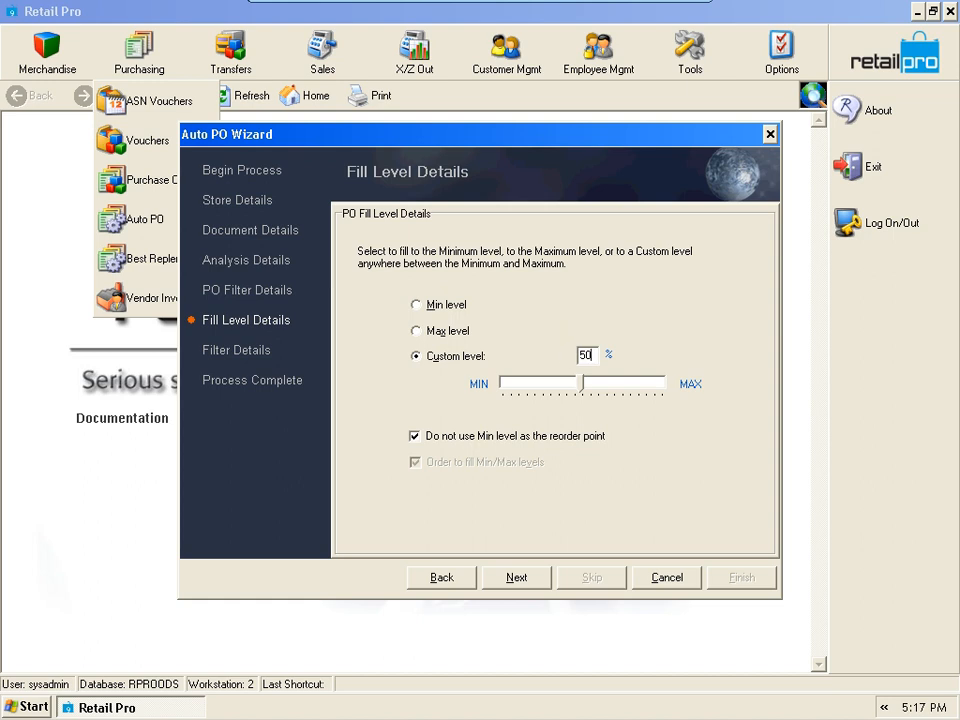
drag(581, 384, 503, 384)
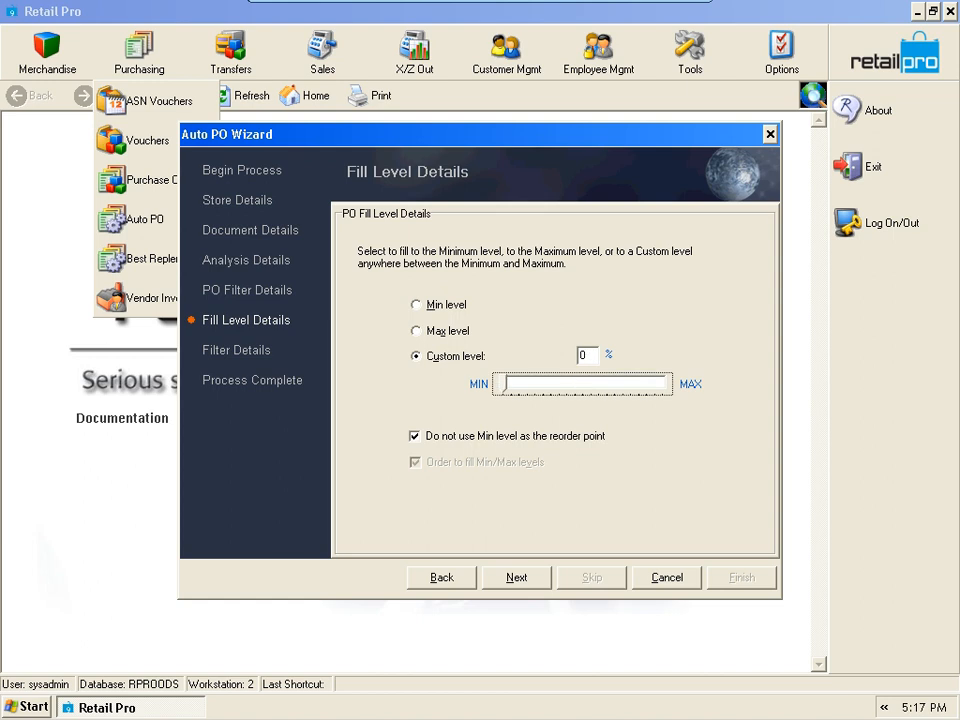
key(End)
drag(664, 384, 590, 384)
click(417, 331)
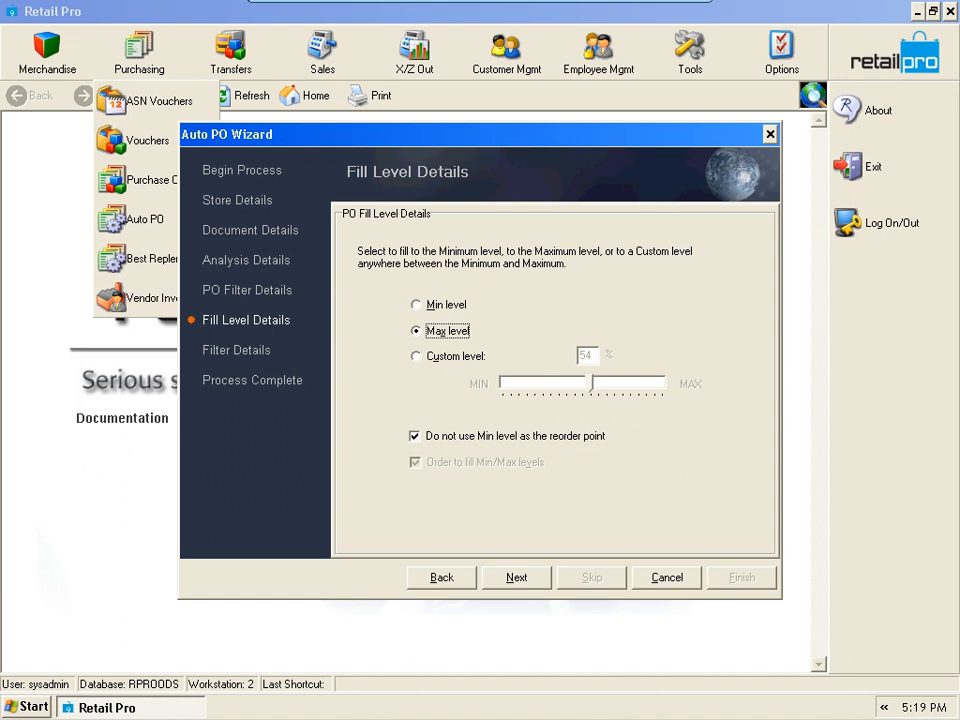
key(Up)
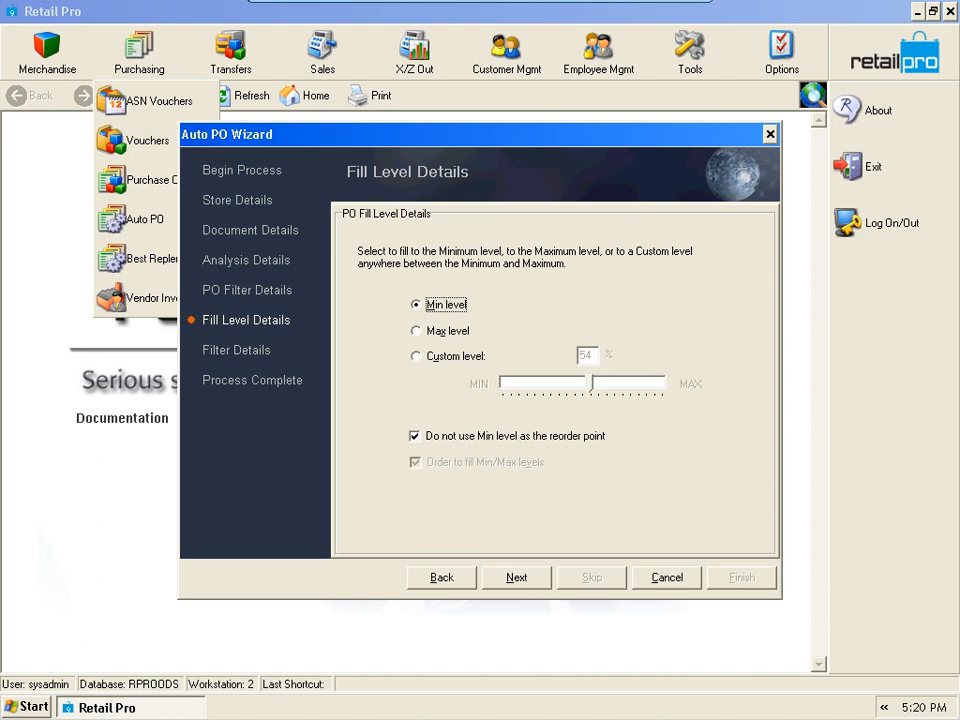
click(418, 331)
Return to the PO filter details and set the first date range's filter type to "Fixed period: from date to date".
click(442, 578)
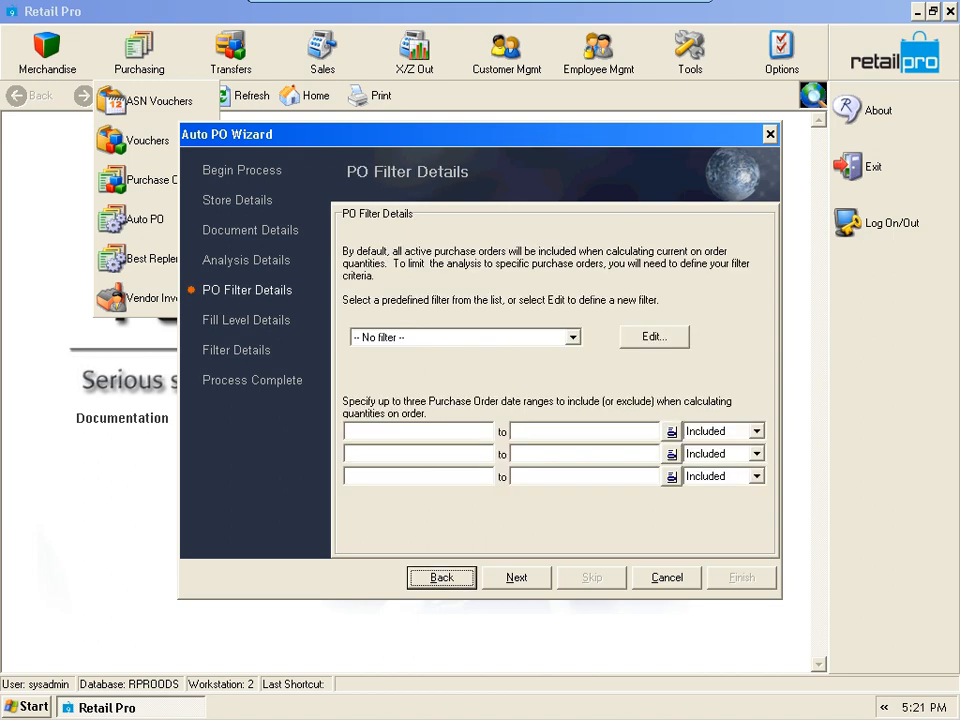
click(672, 432)
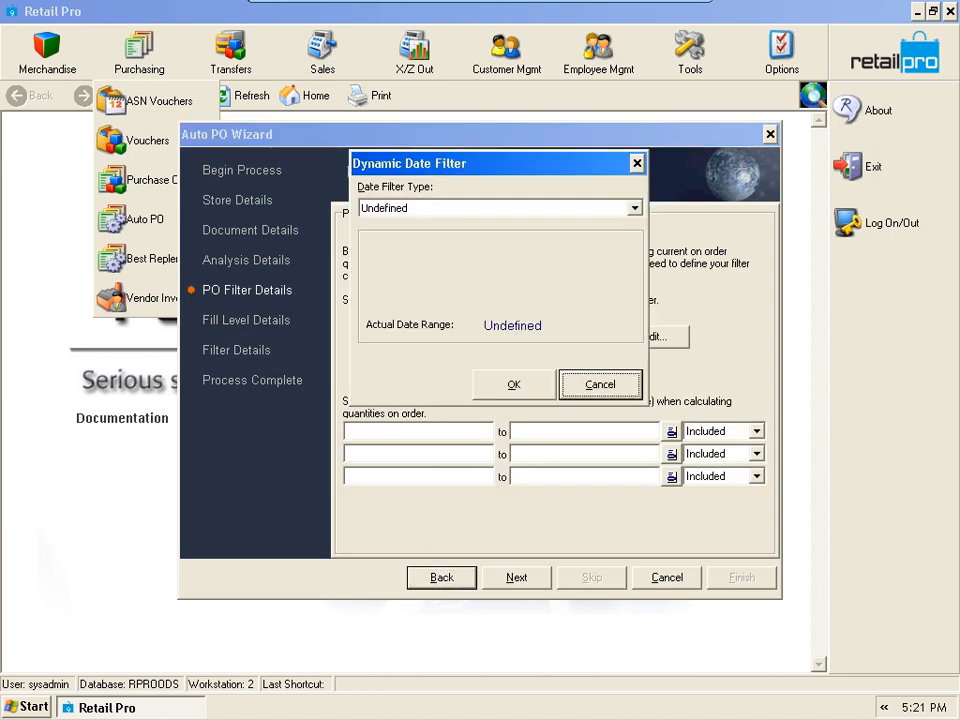
click(634, 208)
scroll(480, 262, up, 2)
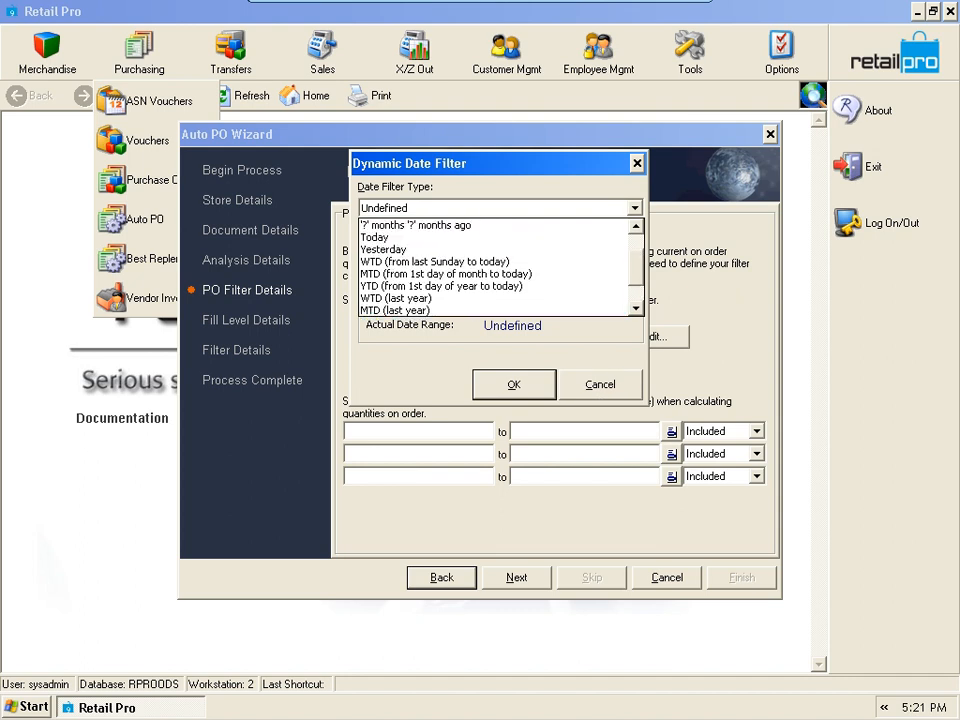
click(450, 225)
click(635, 208)
drag(635, 282, 635, 242)
click(500, 225)
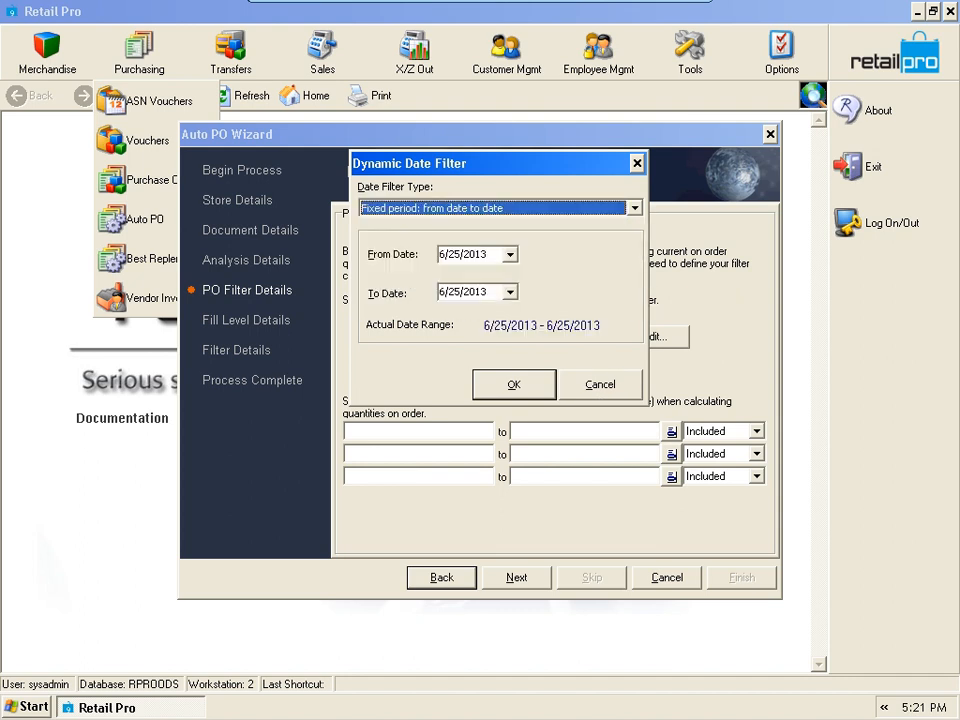
Set the range's From Date to 6/1/2013 and mark that purchase order date range as Excluded.
click(510, 255)
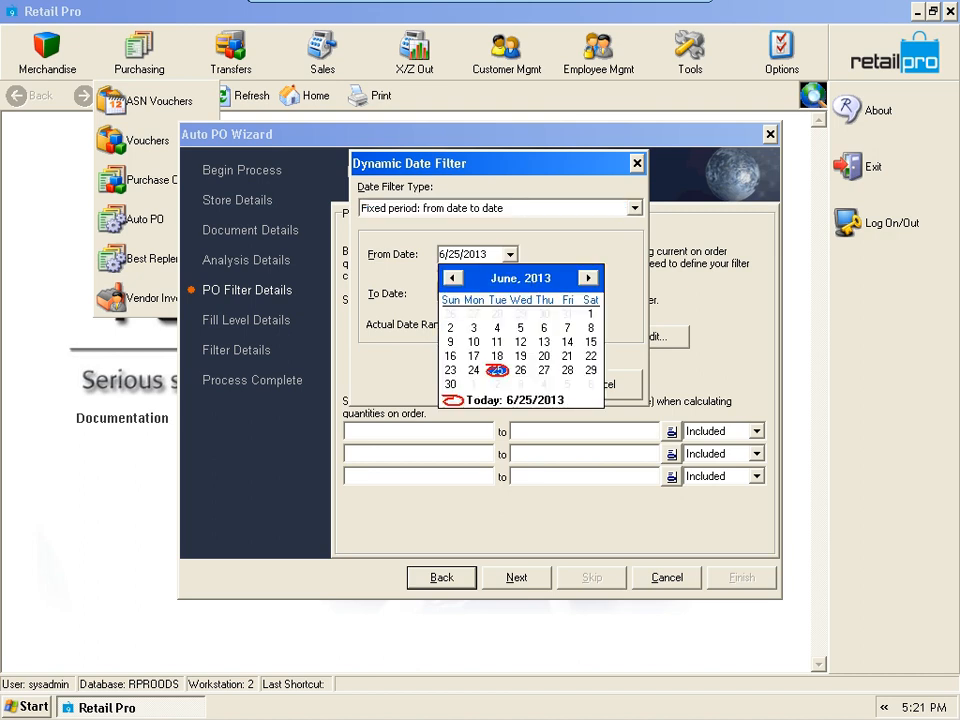
click(591, 314)
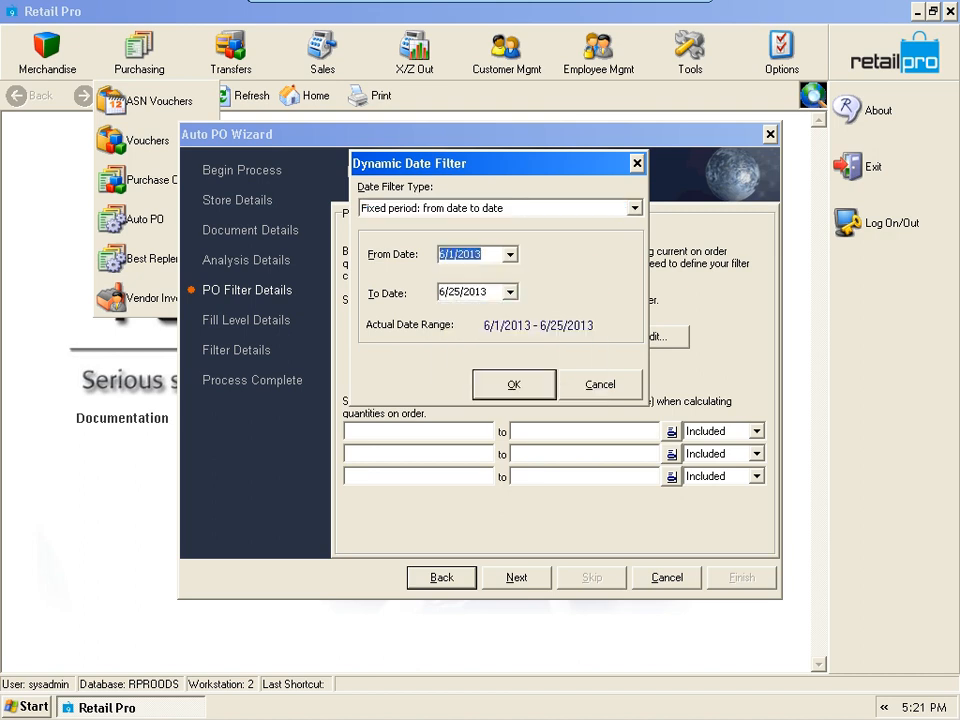
click(514, 385)
click(757, 431)
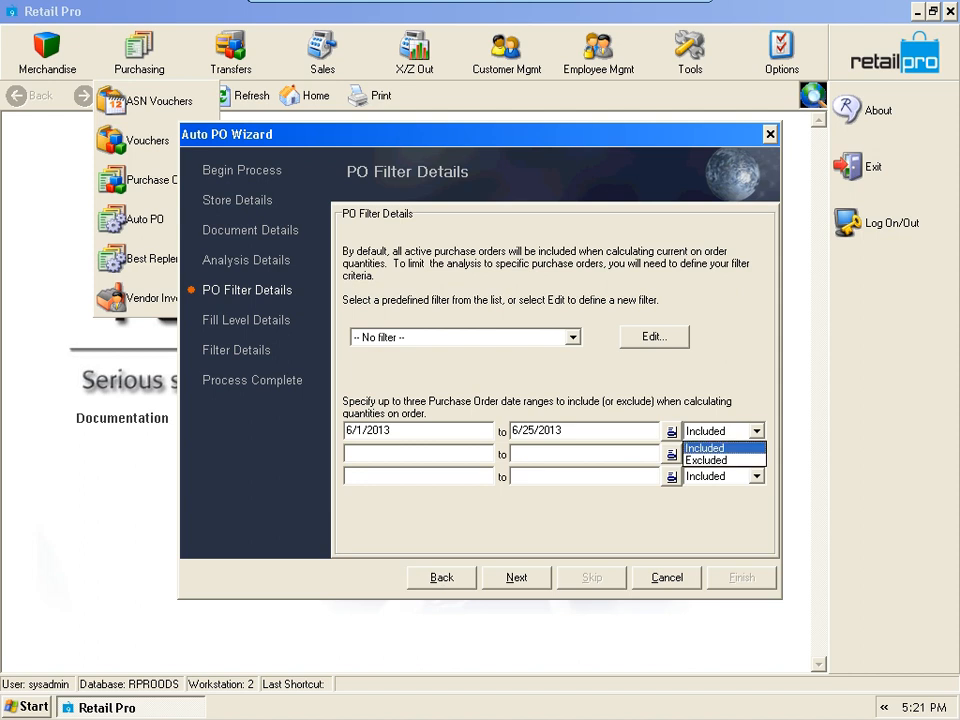
click(717, 461)
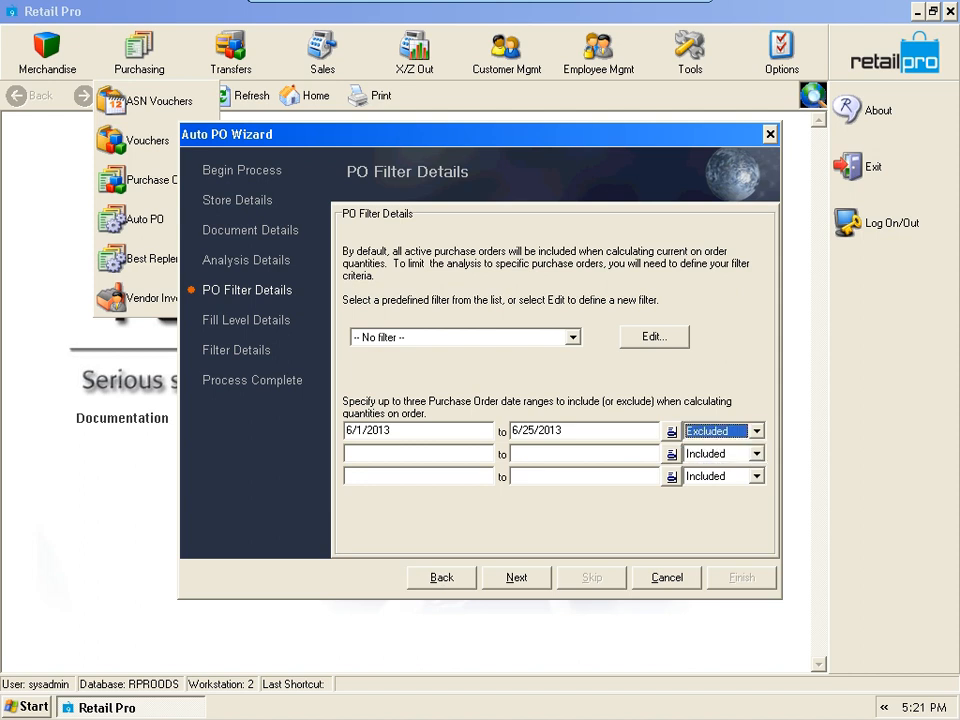
Keep the fill level settings, apply no item filter, and complete the wizard to generate the proposed purchase order items.
click(516, 577)
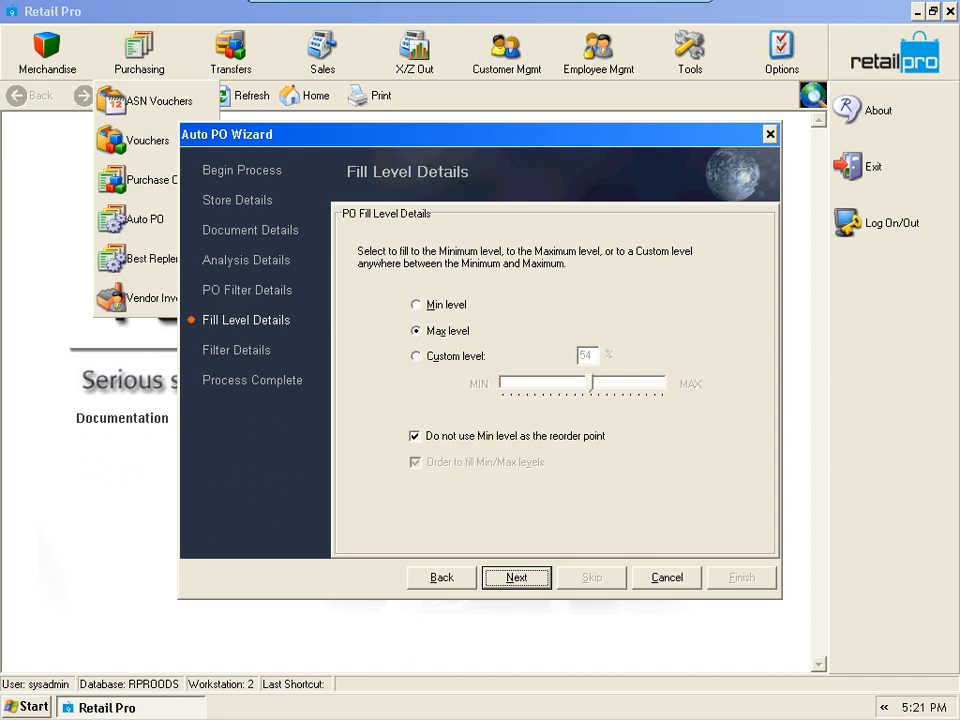
click(516, 577)
key(Return)
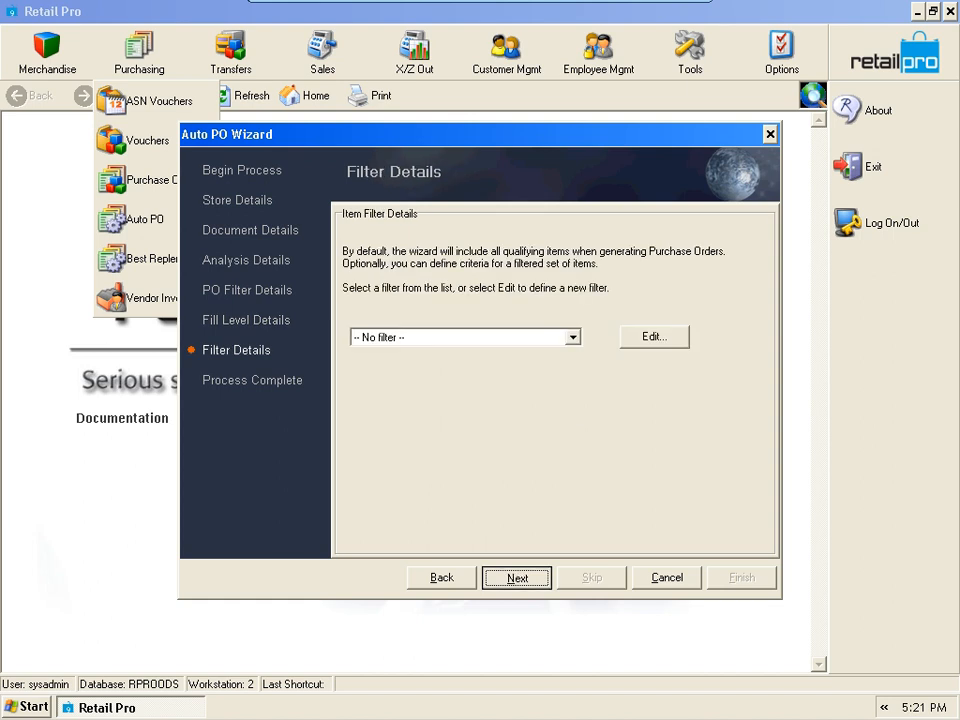
key(Return)
key(Return)
key(Return)
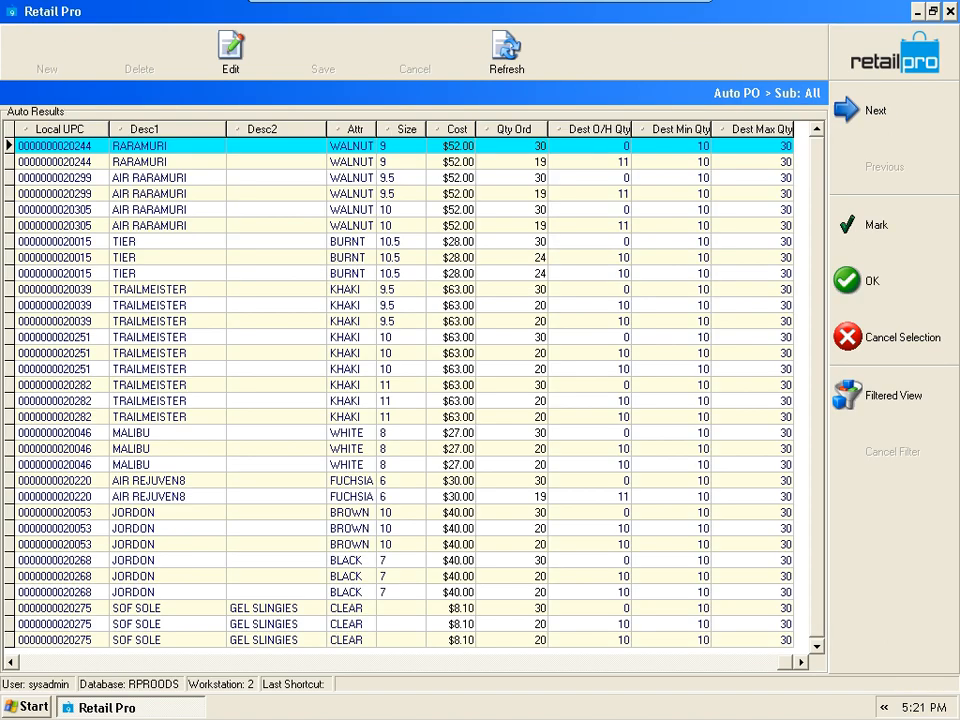
Look through the proposed order items down to the last Trailmeister size 11 line.
key(Down)
key(Down)
key(Down)
key(Down)
key(Down)
key(Down)
key(Down)
key(Down)
key(Down)
key(Down)
key(Down)
key(Down)
key(Down)
key(Down)
key(Down)
key(Down)
key(Down)
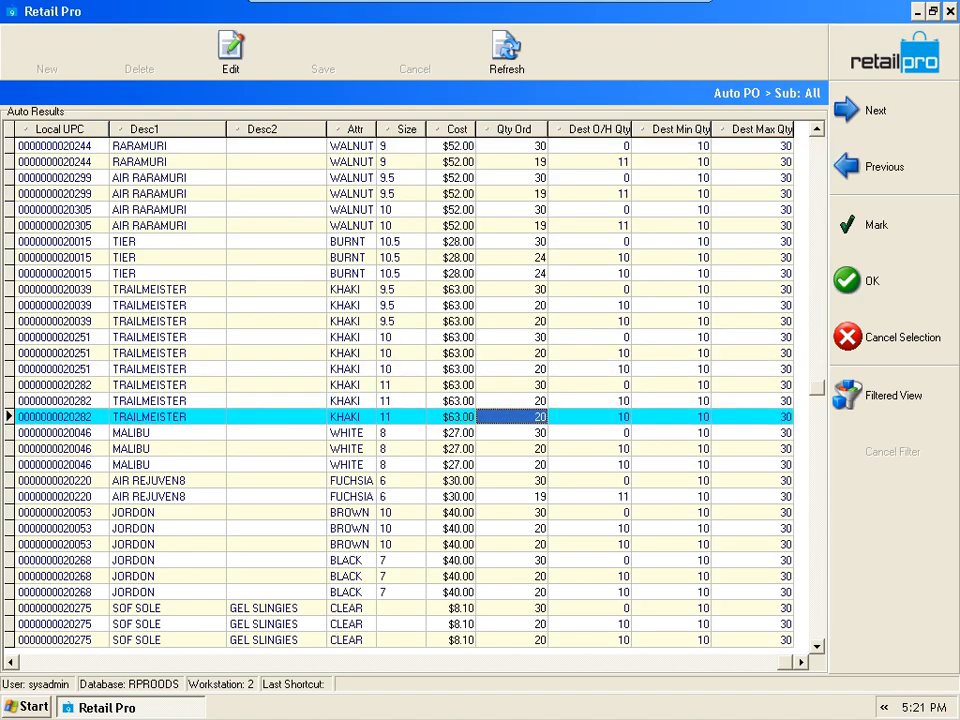
Check the maximum, ordered and on-hand quantities on the second Air Raramuri size 10 line.
click(752, 226)
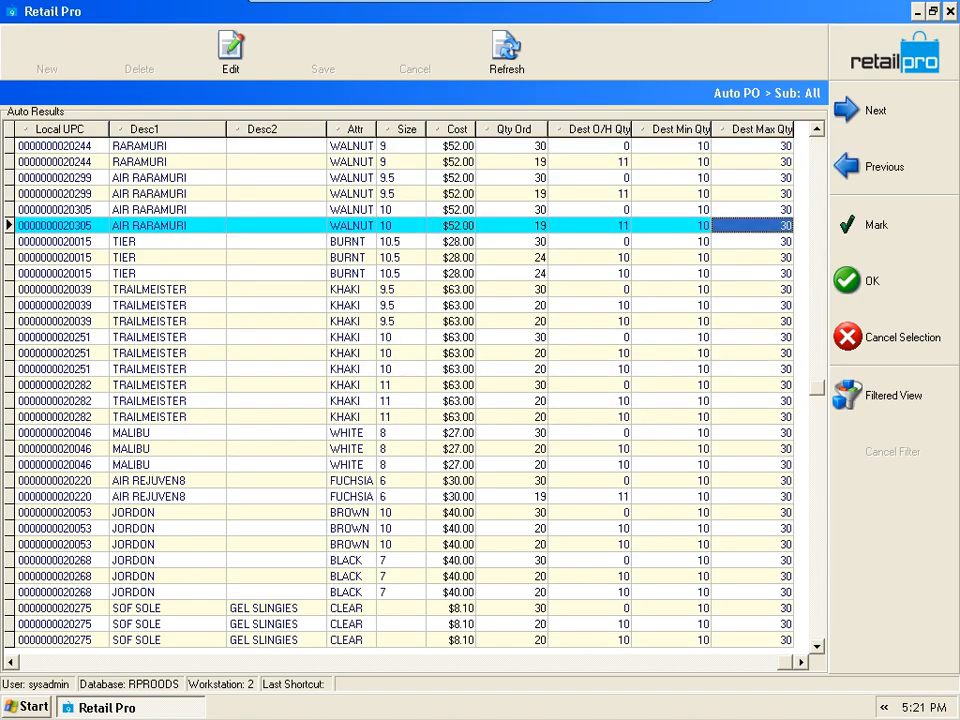
click(512, 226)
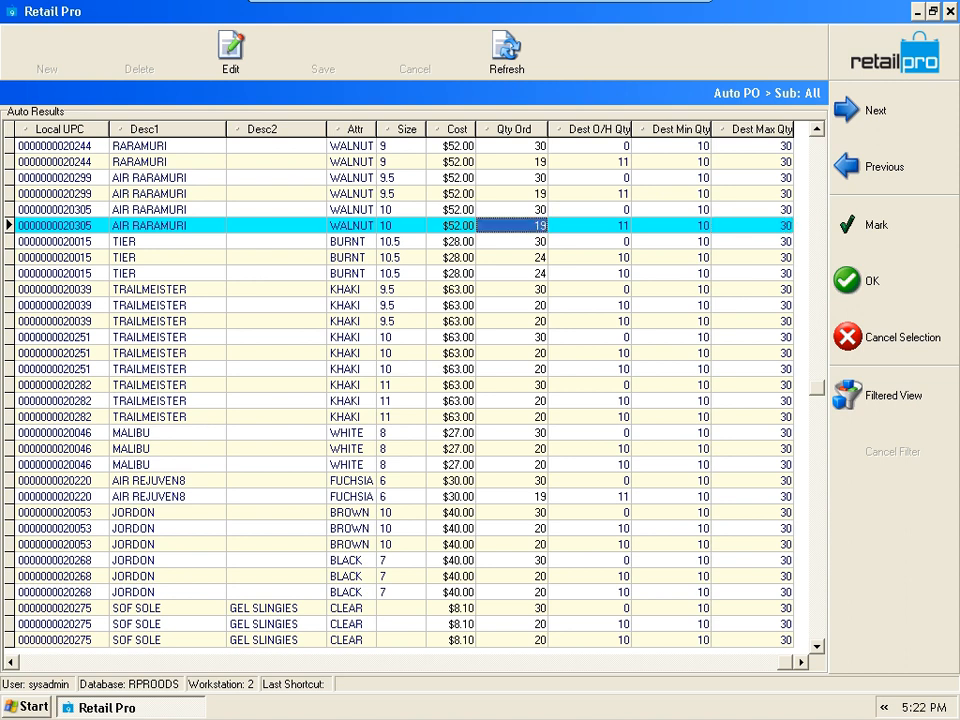
click(590, 226)
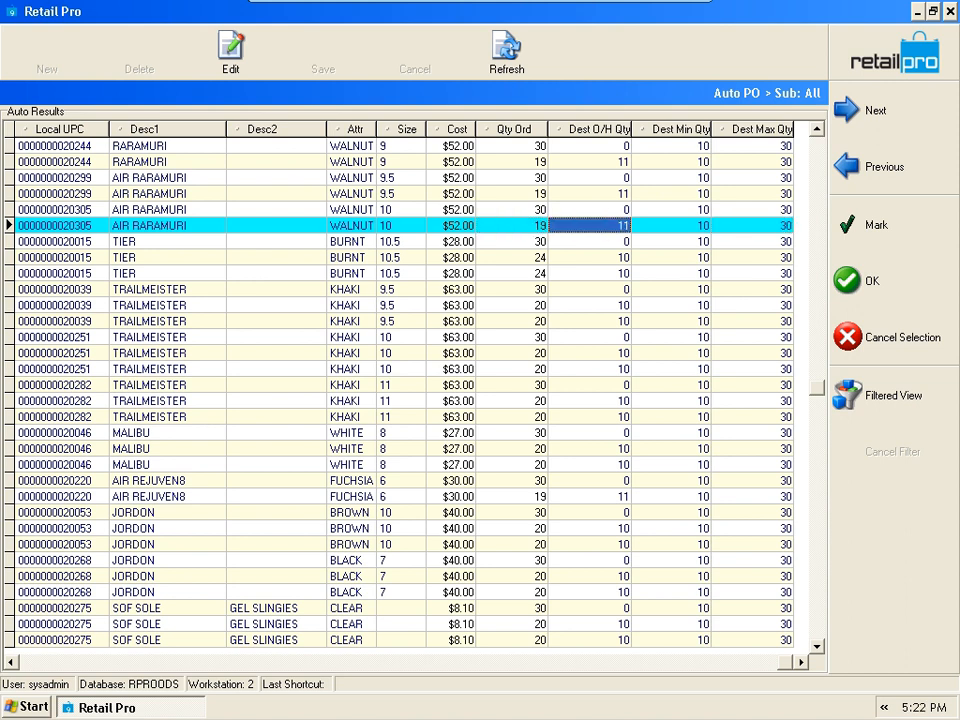
Compare the ordered, on-hand and maximum quantities on the two Air Raramuri size 10 lines.
click(512, 226)
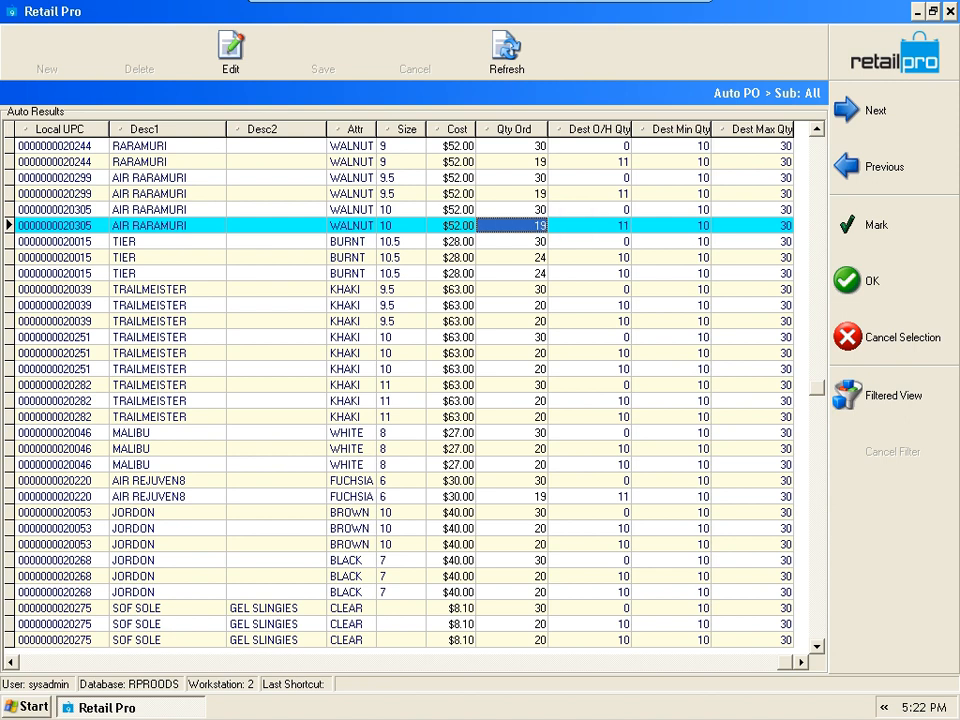
click(753, 226)
click(590, 210)
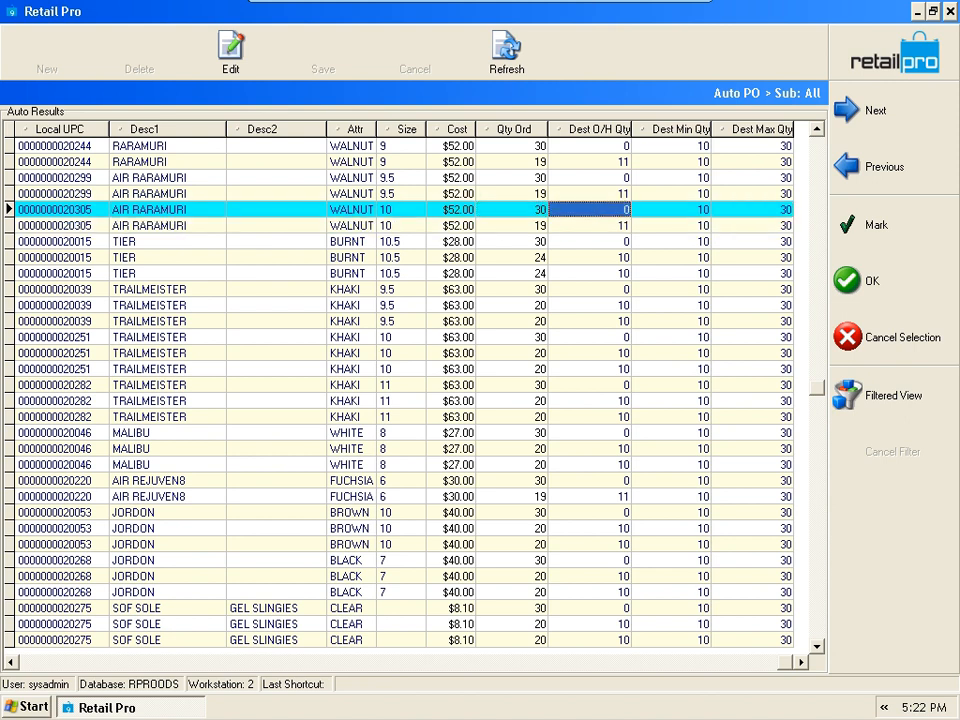
click(512, 210)
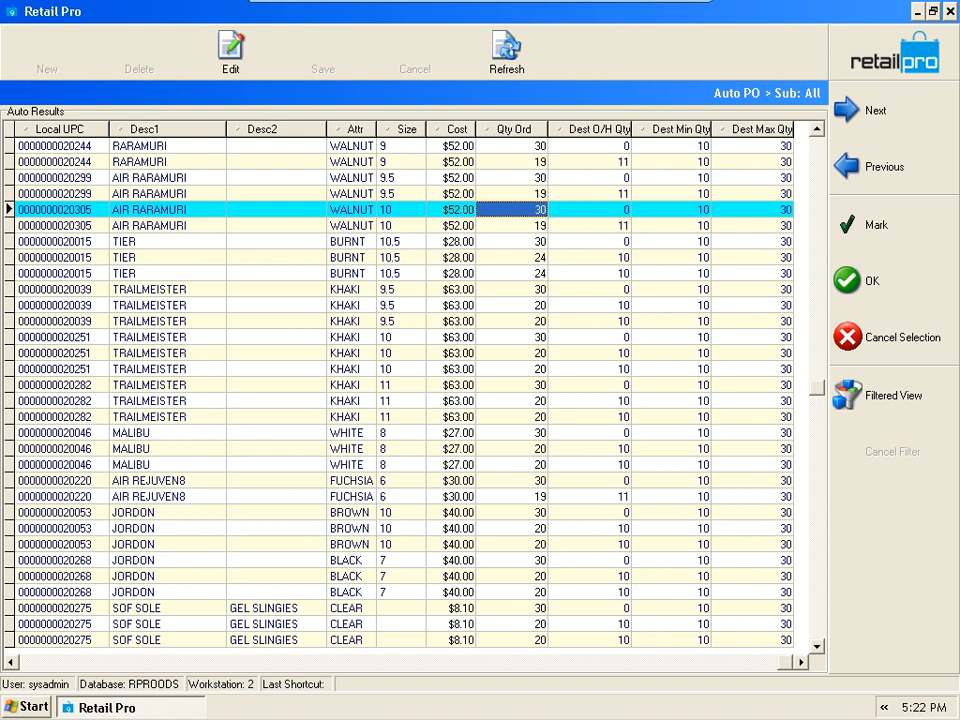
click(753, 210)
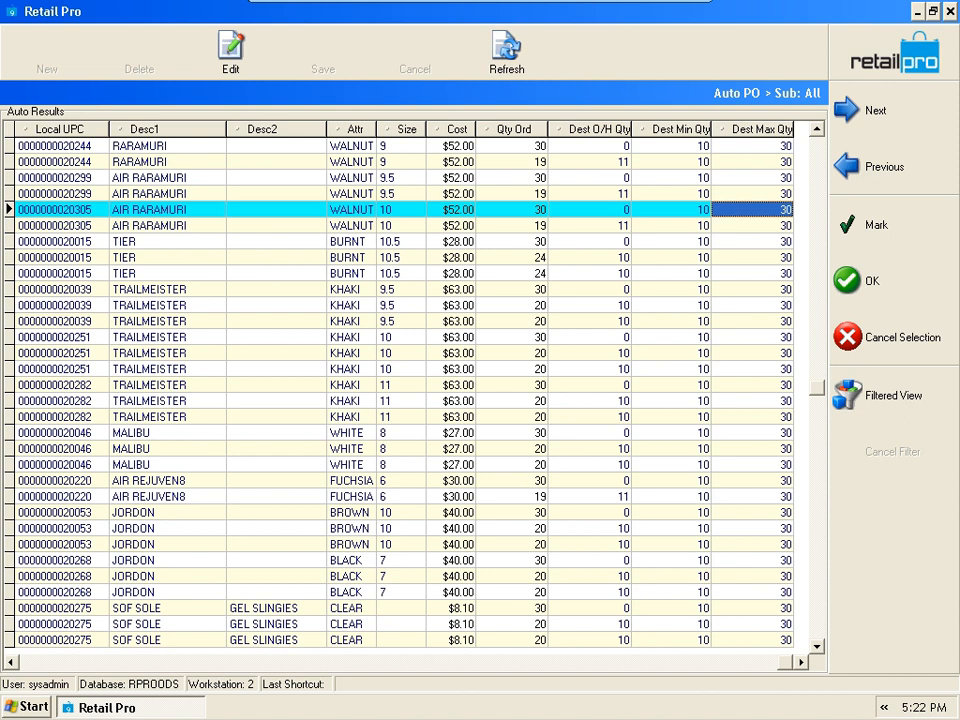
Check the on-hand, ordered and maximum quantities on the second Trailmeister size 9.5 line.
click(590, 305)
click(512, 305)
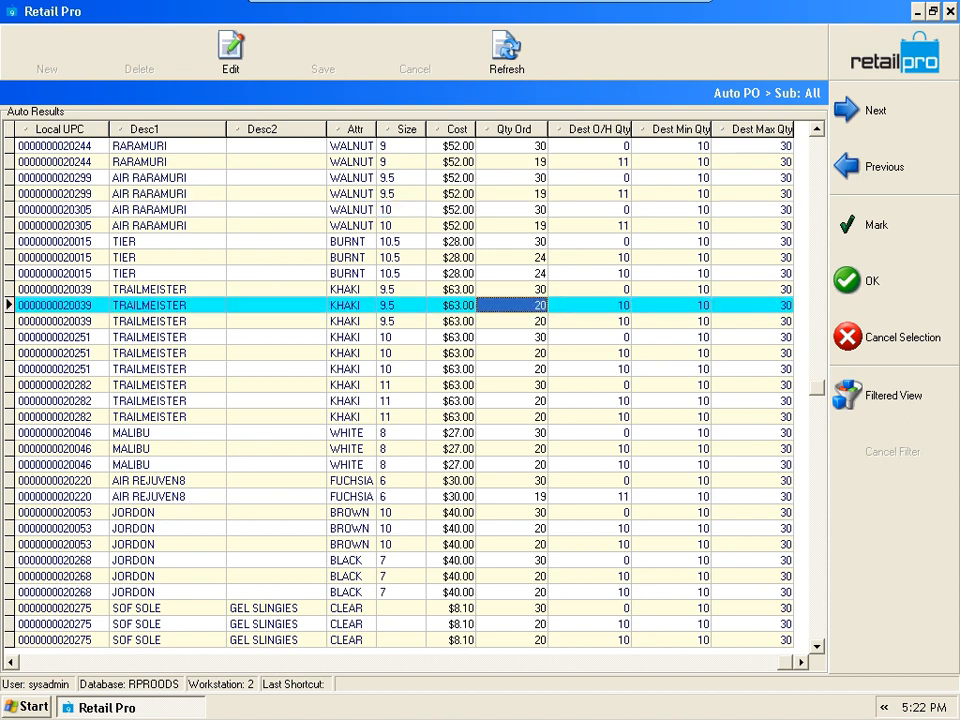
click(753, 305)
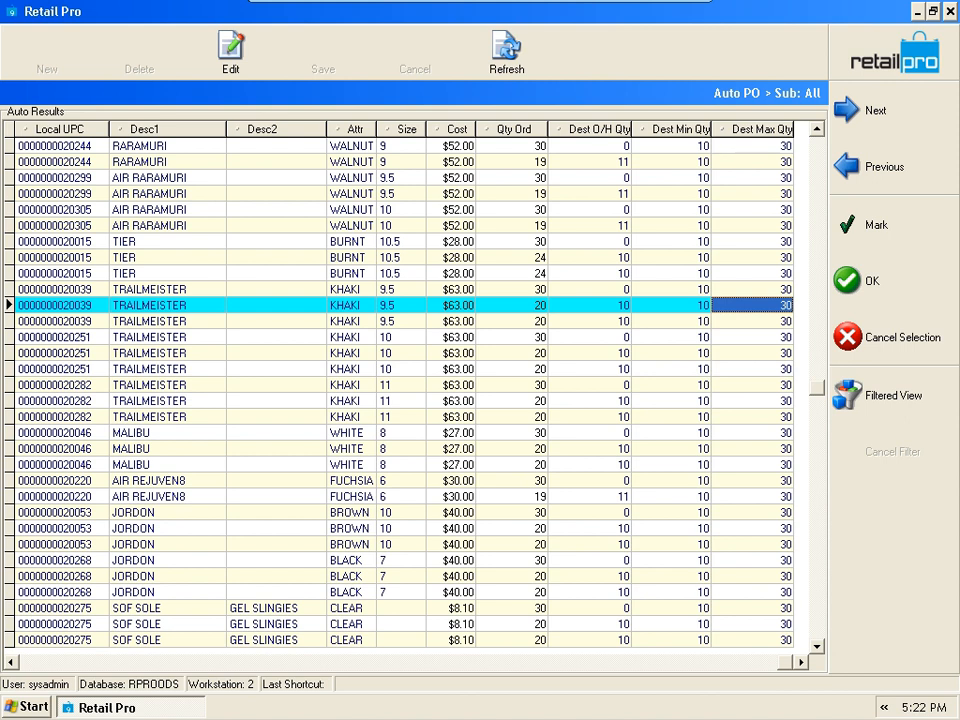
Unmark the Trailmeister lines for store 006 in sizes 9.5 and 10 and for store 001 in size 11.
key(Home)
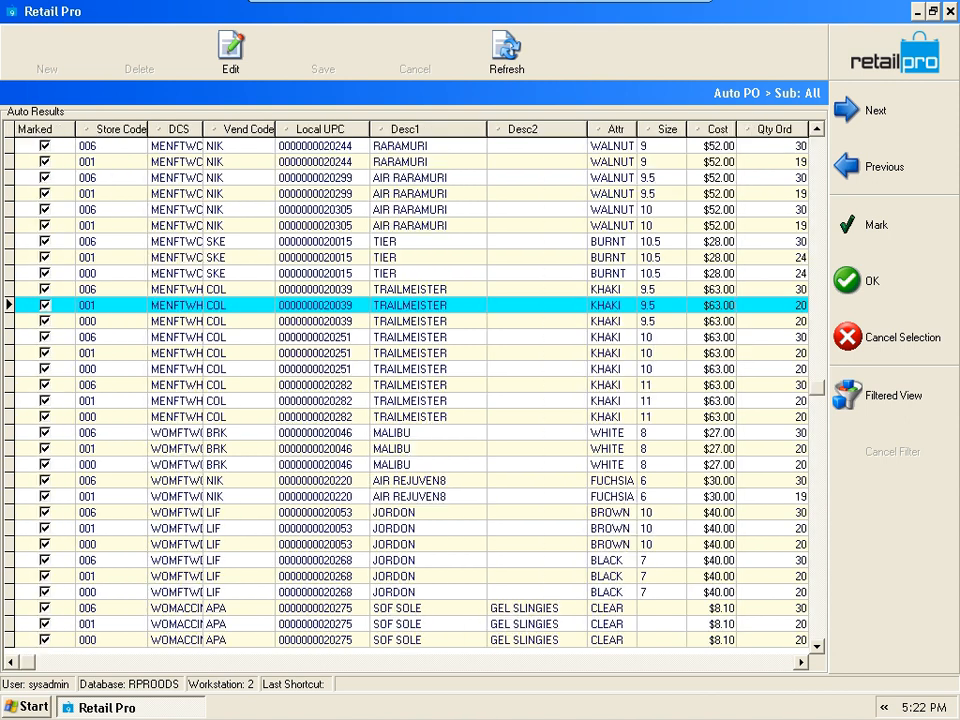
mouse_move(45, 289)
mouse_down()
mouse_move(45, 496)
mouse_move(45, 289)
mouse_up()
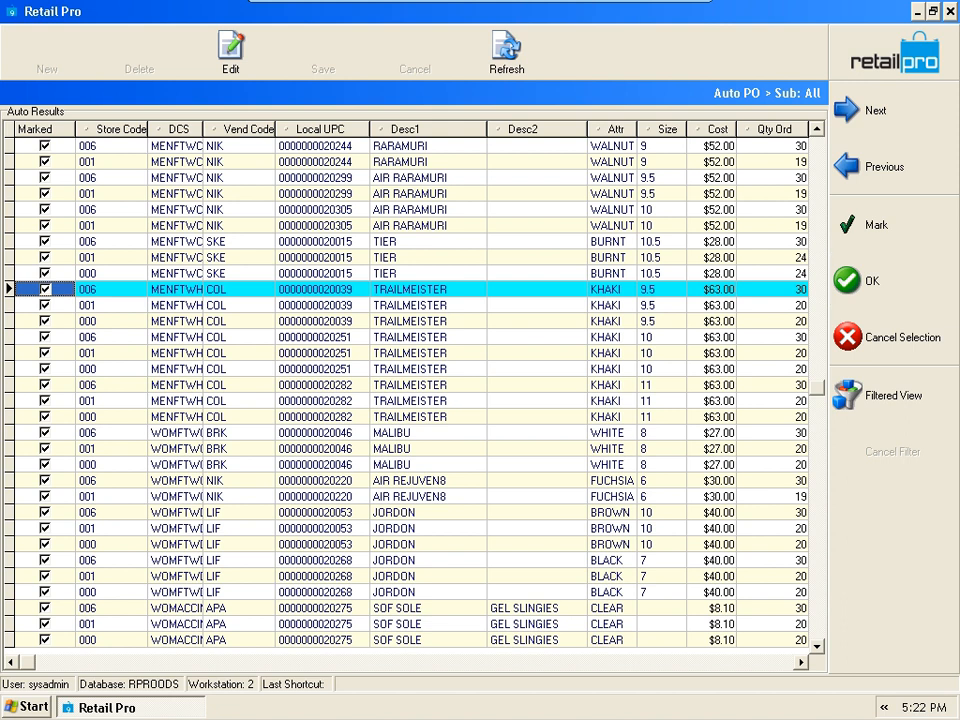
key(space)
key(Down)
key(Down)
key(Down)
key(space)
key(Down)
key(Down)
key(Down)
key(Down)
key(space)
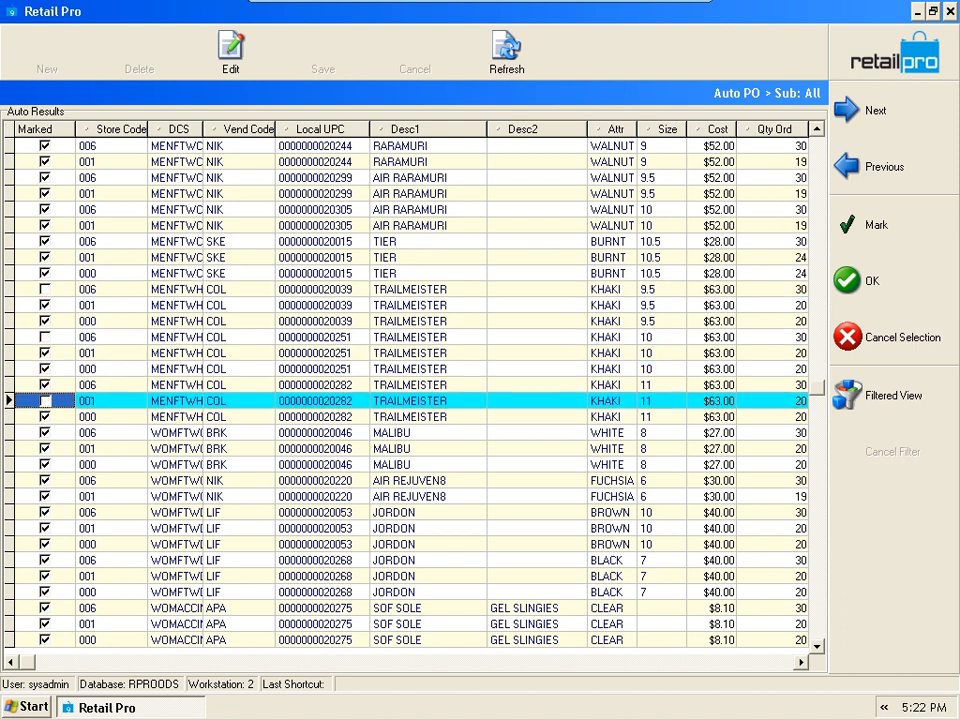
Accept the marked Auto PO results and create the purchase orders from them.
drag(28, 662, 785, 662)
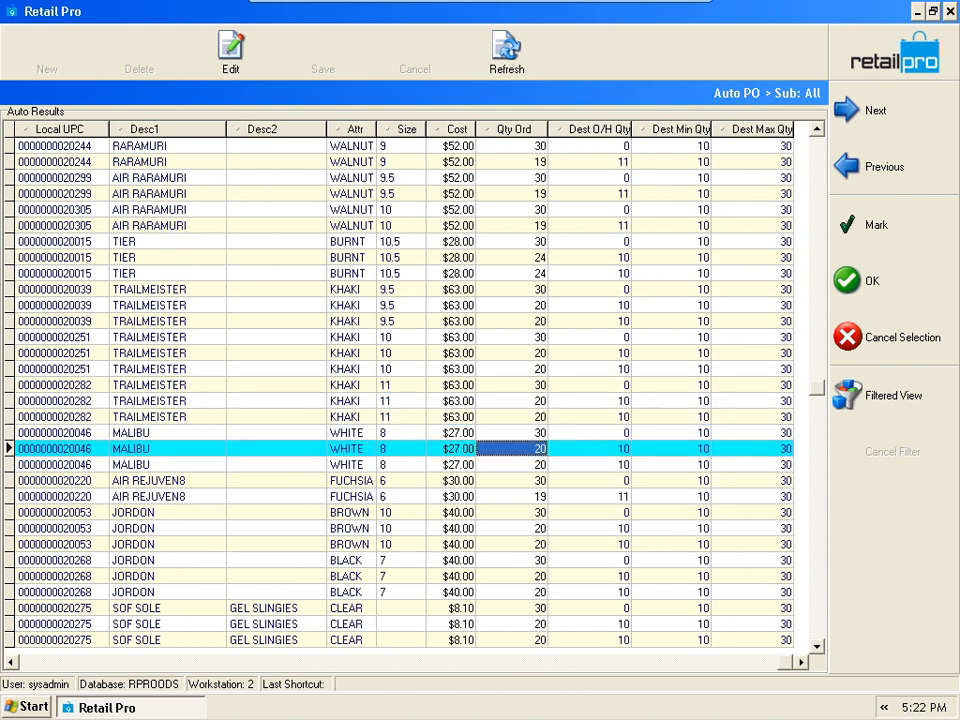
key(Up)
key(Up)
key(Up)
key(Up)
click(872, 281)
key(Return)
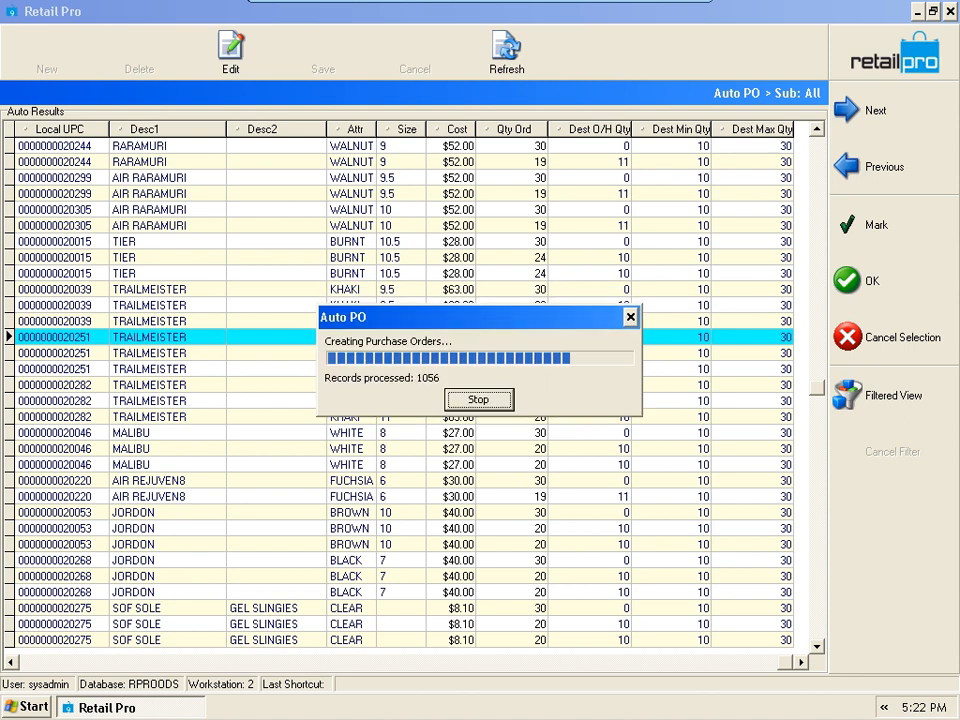
key(Return)
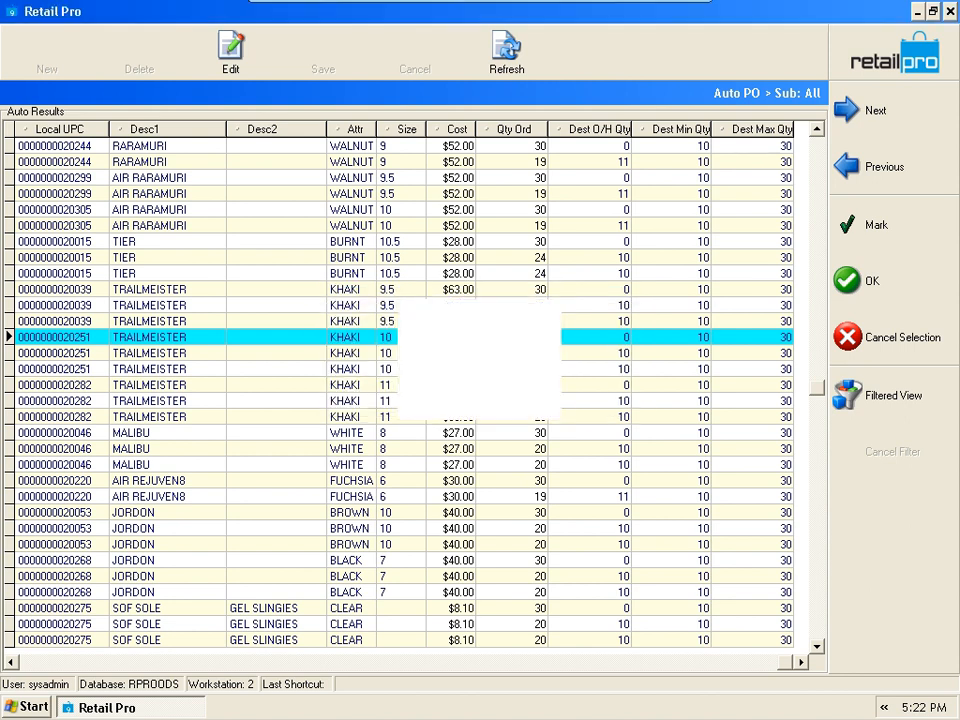
Open the purchase order list and look through the generated orders down to the one for vendor LIF.
click(139, 48)
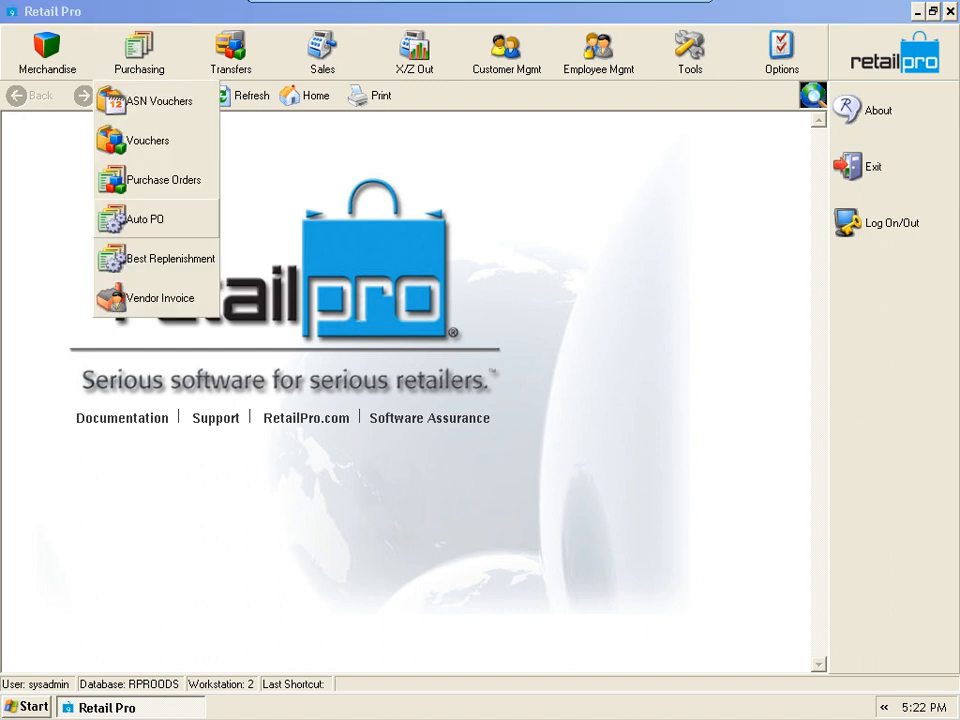
click(165, 180)
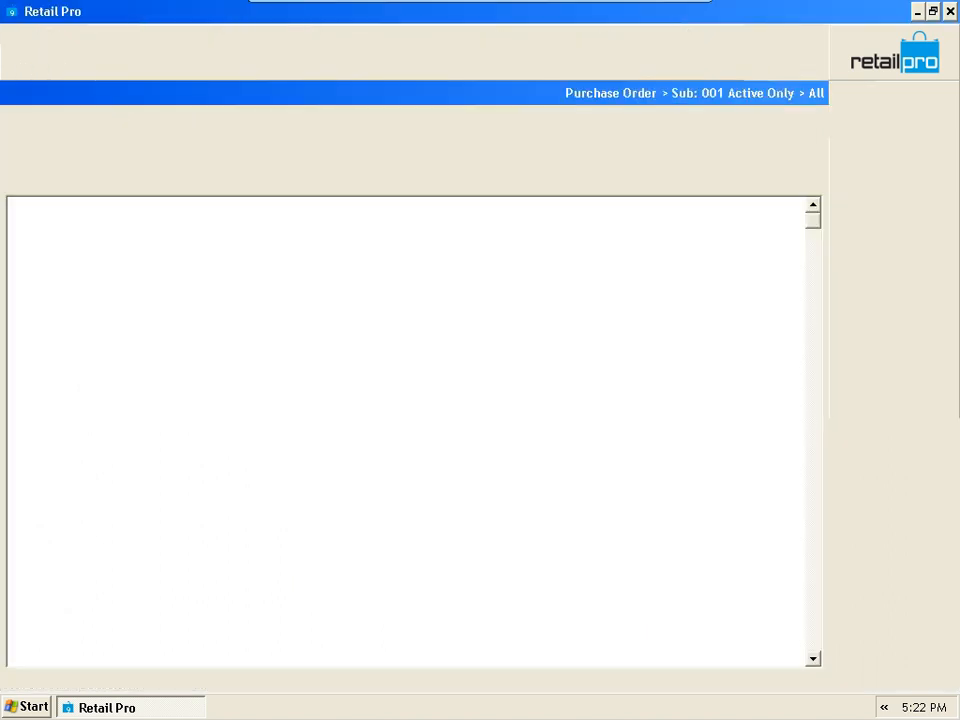
key(Down)
key(Down)
key(Down)
key(Down)
key(Down)
key(Down)
key(Down)
key(Down)
key(Down)
key(Down)
key(Down)
key(Down)
key(Down)
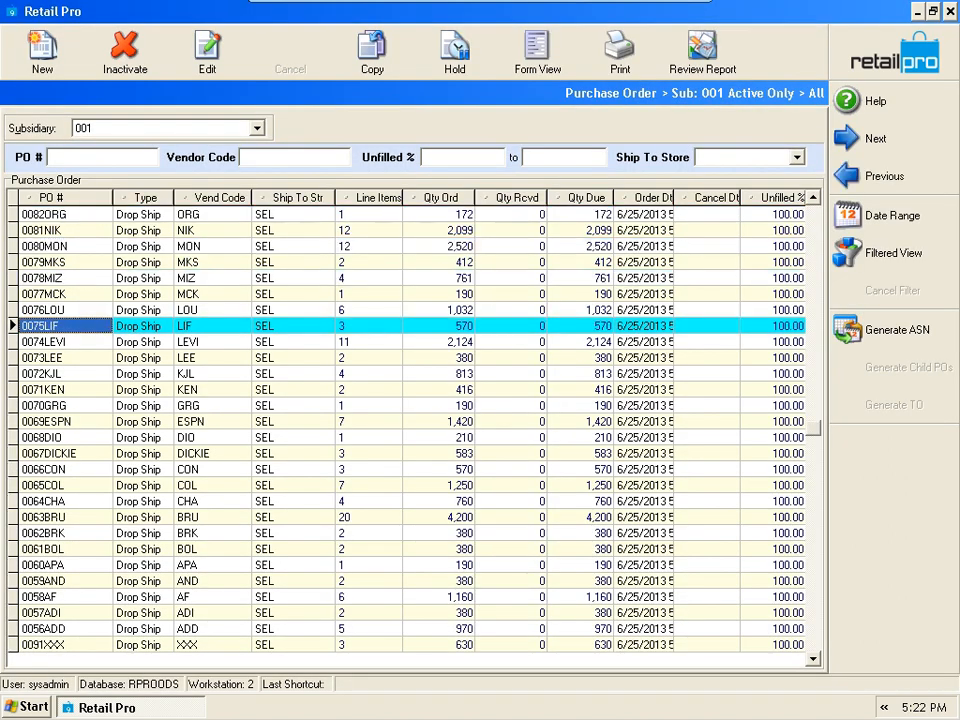